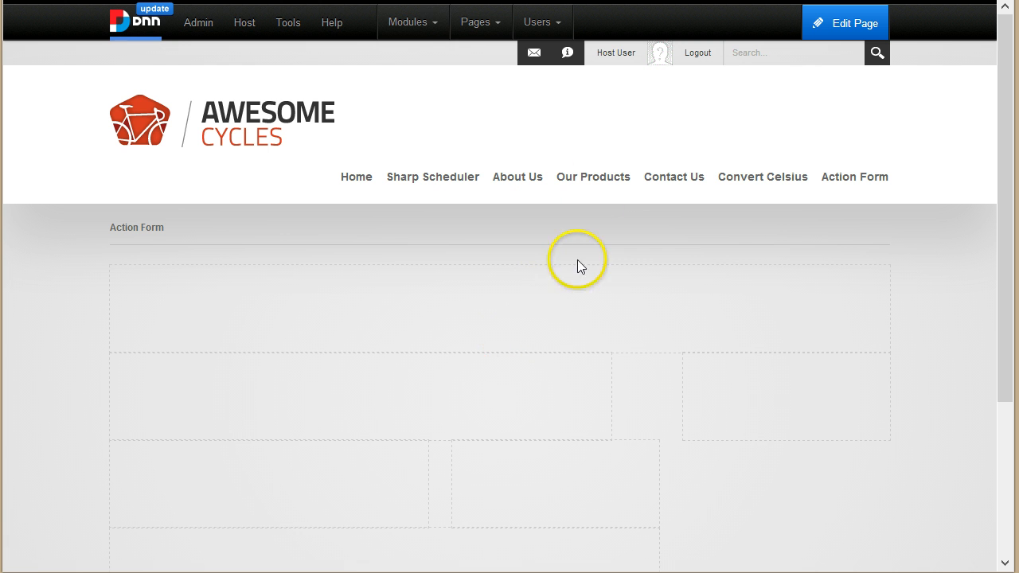
Step: Drop an avt.ActionForm module onto the page and bring up its form template choices
mouse_move(432, 22)
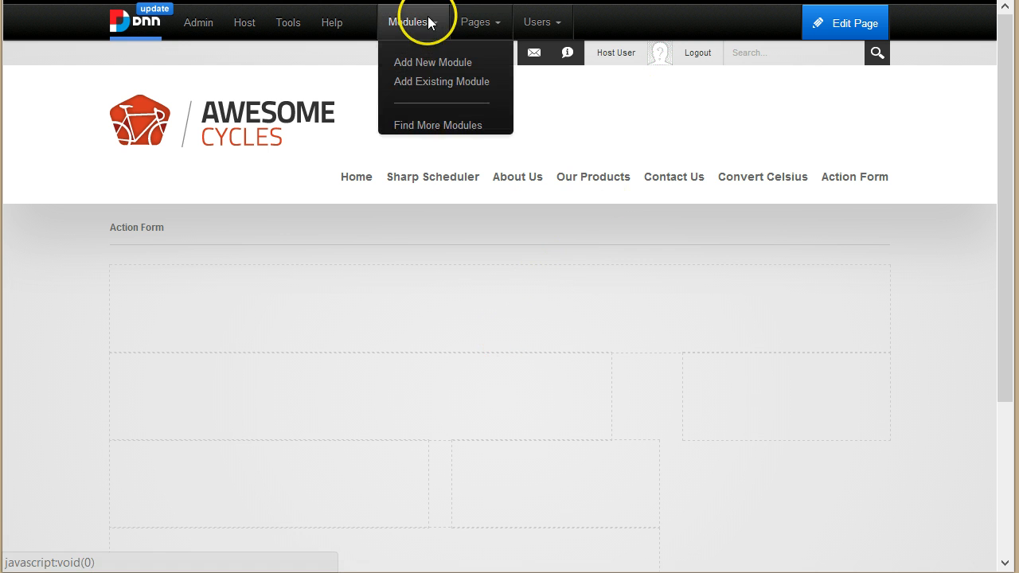
left_click(462, 72)
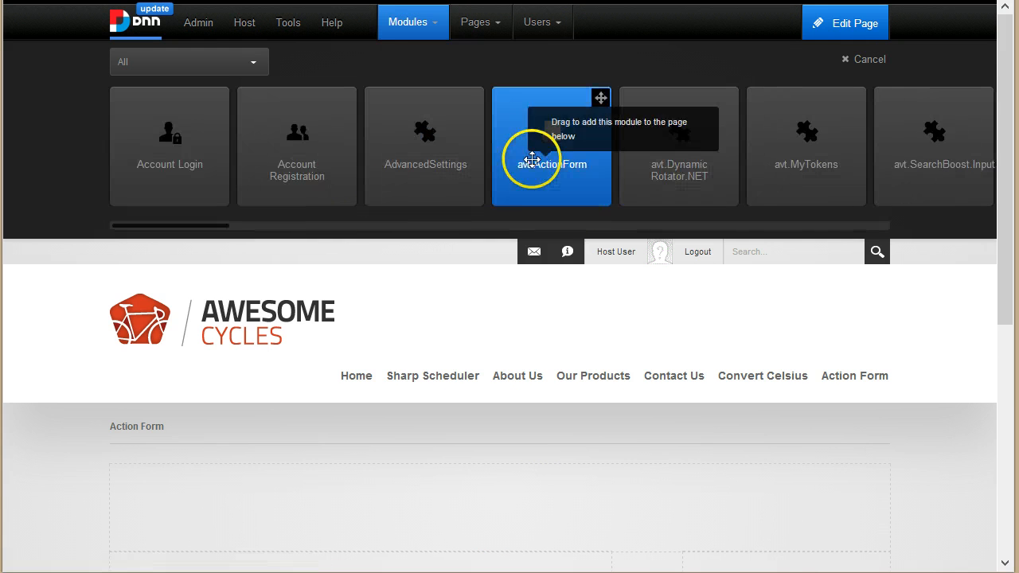
left_click_drag(531, 161, 482, 519)
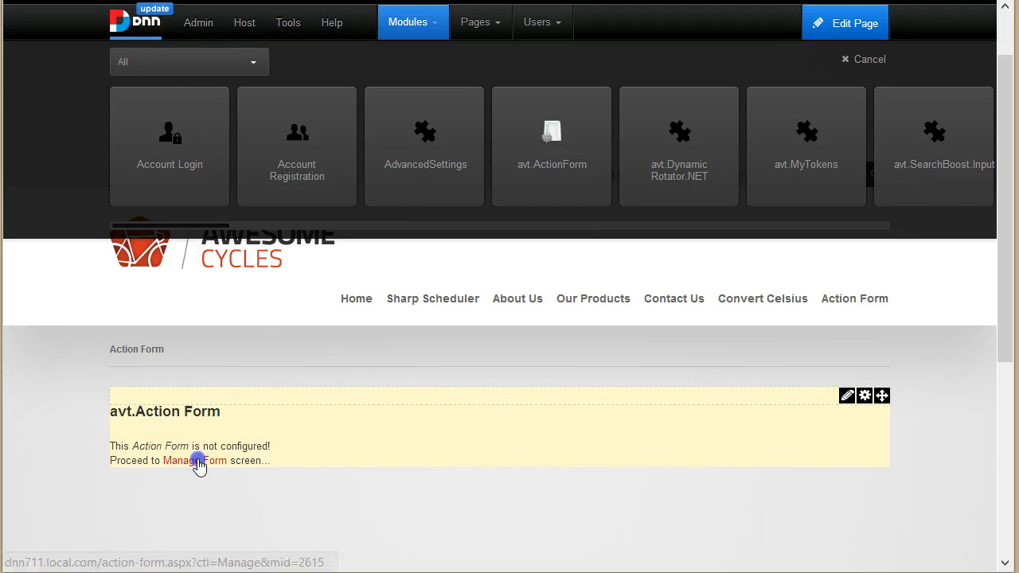
left_click(198, 462)
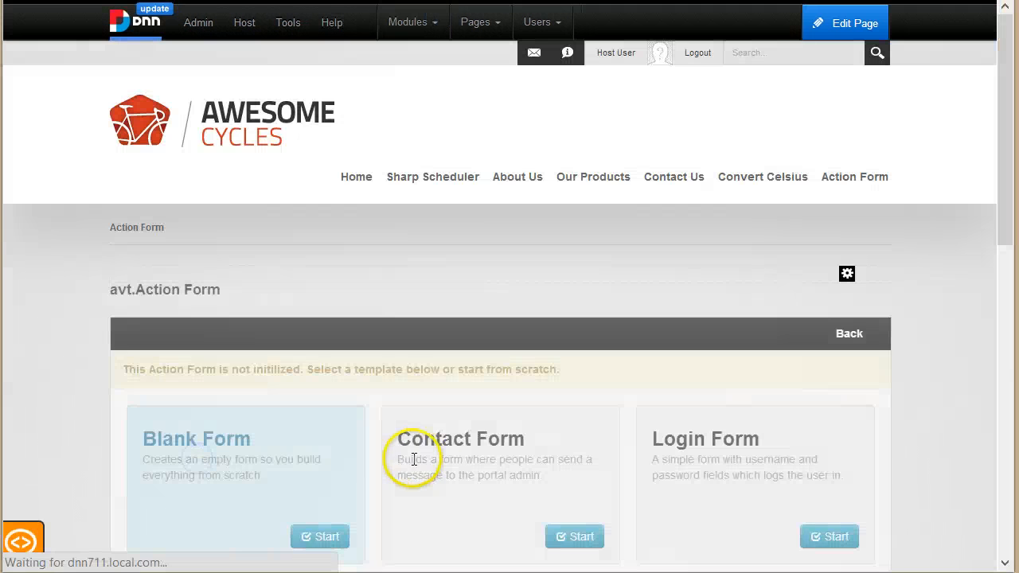
scroll(857, 295, "down", 2)
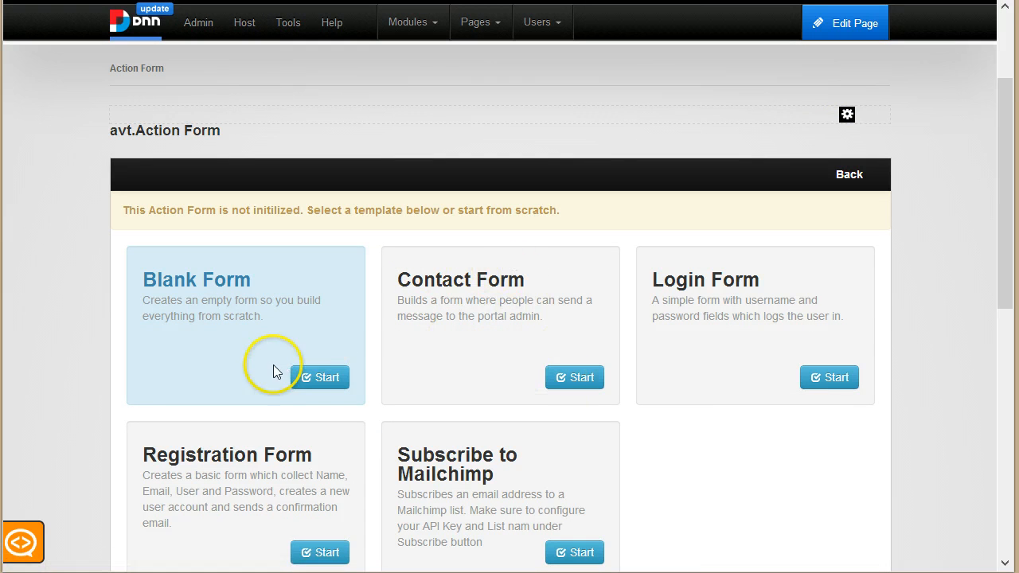
Step: Start from the Blank Form template and add a Small Text field titled Subject
left_click(322, 382)
scroll(477, 366, "down", 7)
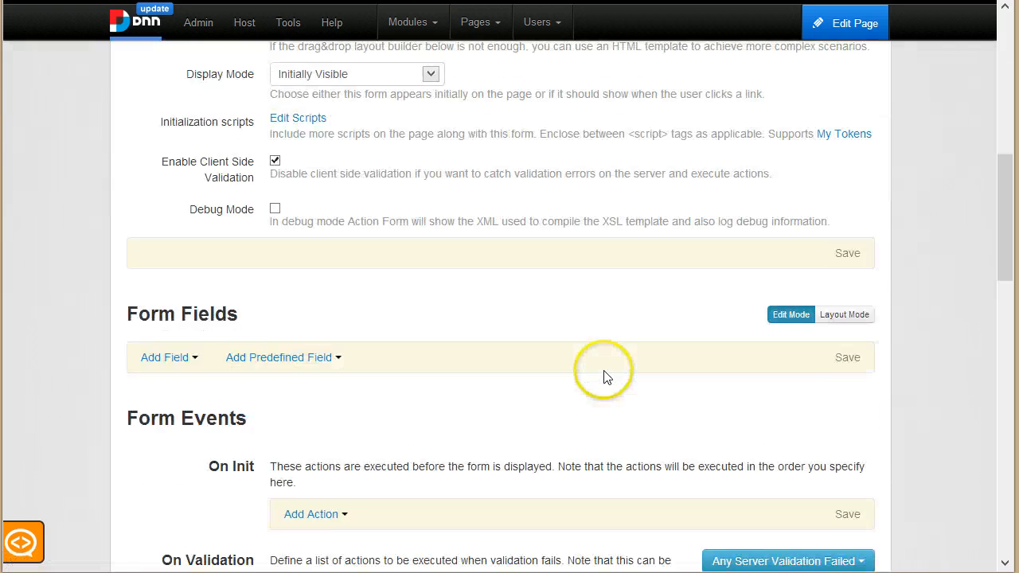
scroll(319, 318, "down", 1)
scroll(318, 324, "up", 4)
scroll(318, 409, "down", 4)
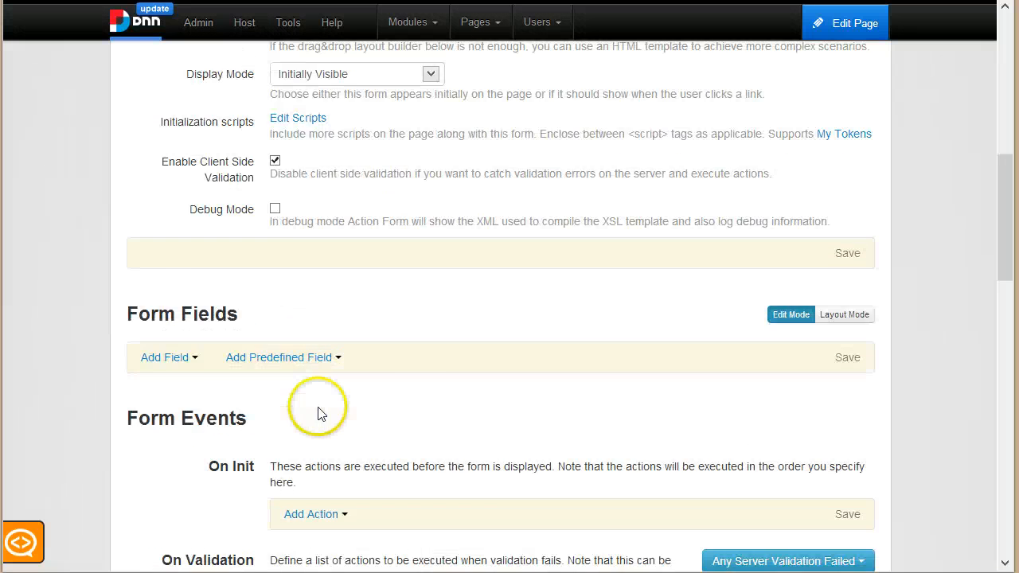
left_click(195, 199)
mouse_move(209, 432)
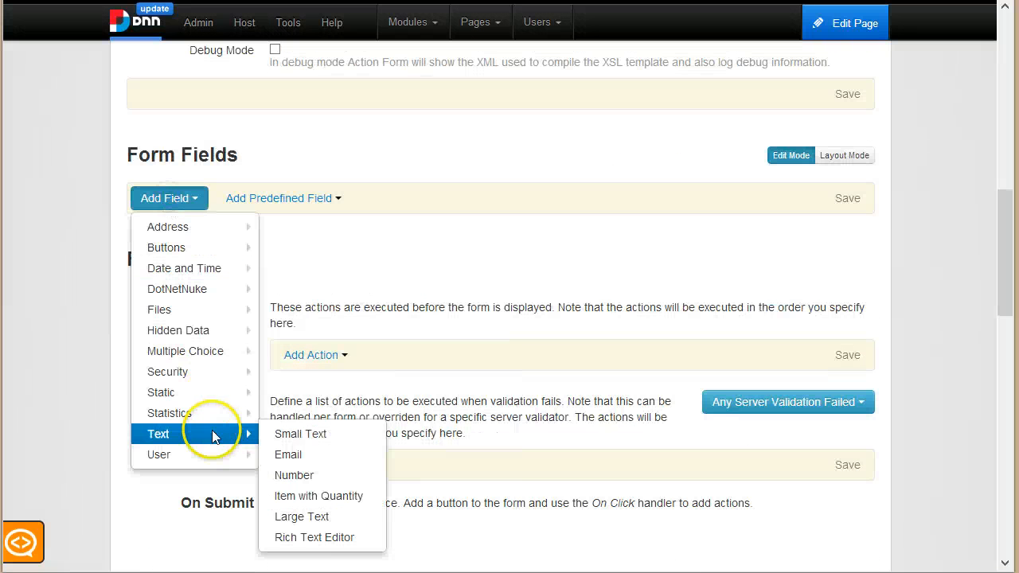
left_click(317, 430)
left_click(169, 199)
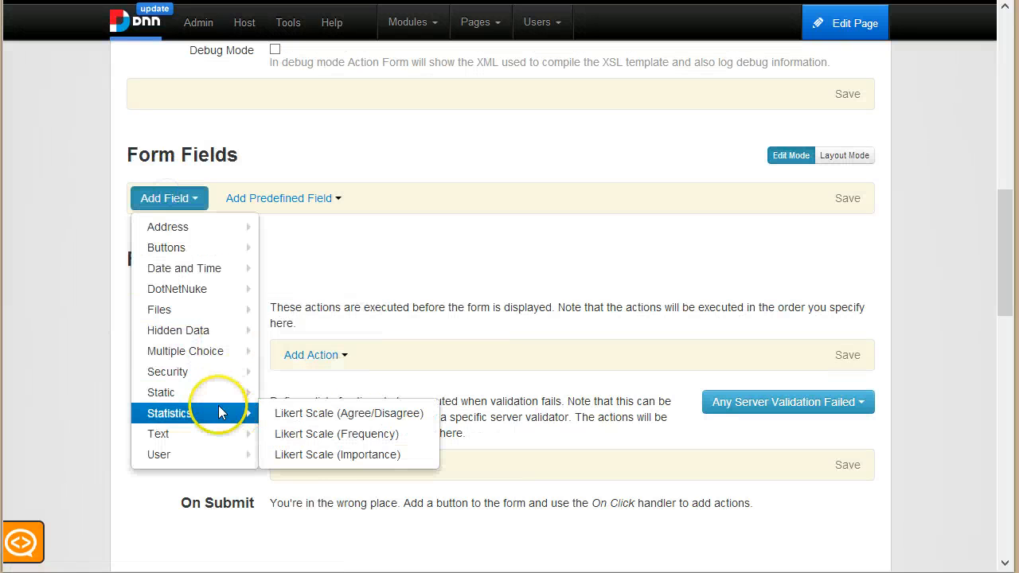
mouse_move(220, 432)
left_click(307, 434)
triple_click(368, 279)
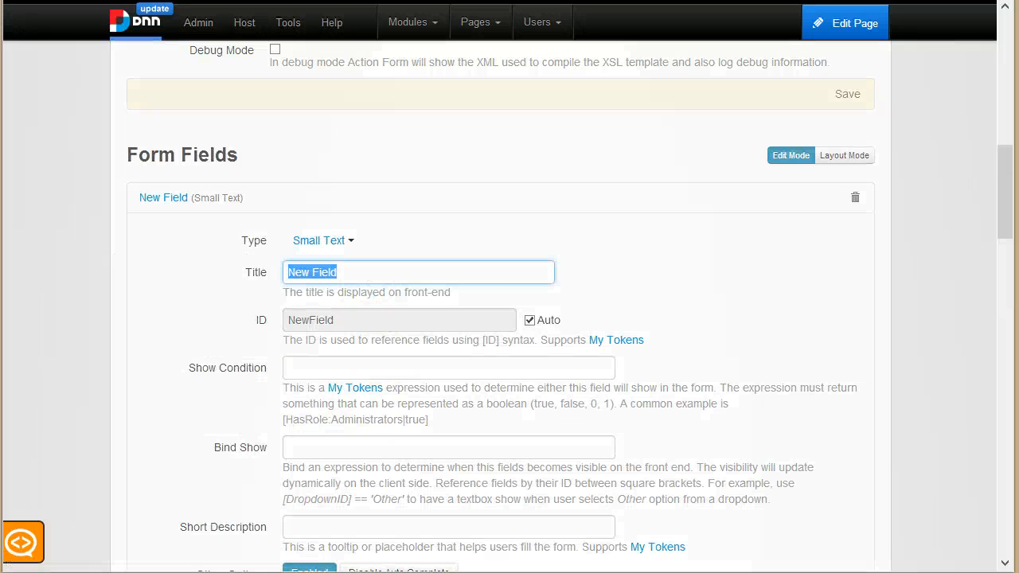
type("Subject")
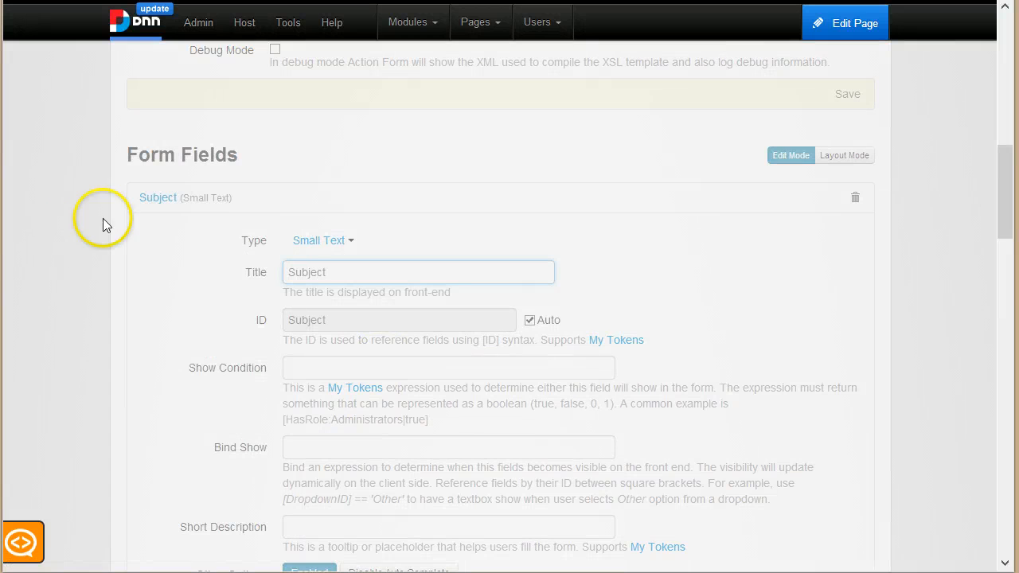
left_click(221, 196)
Step: Add a Large Text field titled Message to the form
left_click(167, 231)
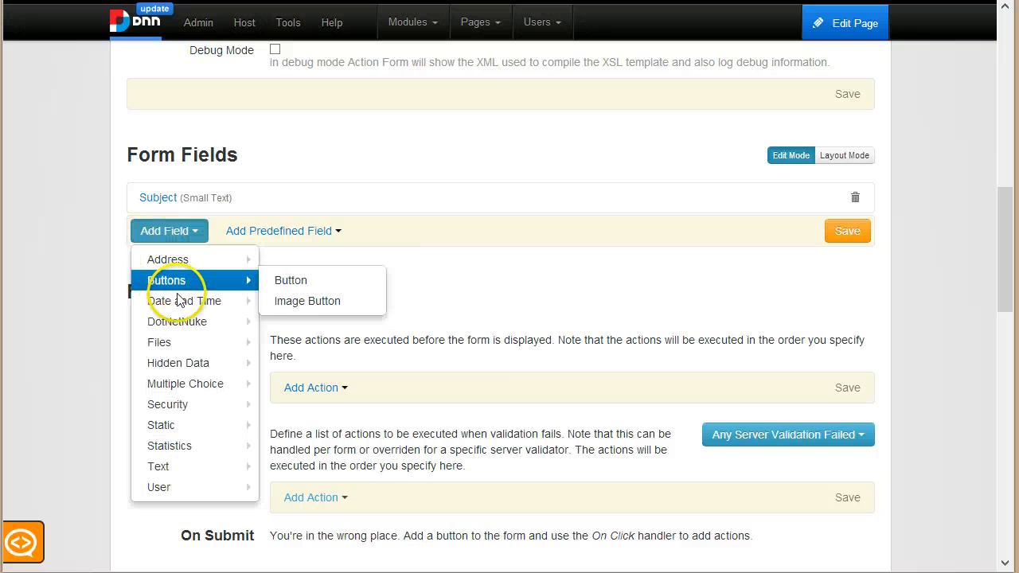
mouse_move(188, 462)
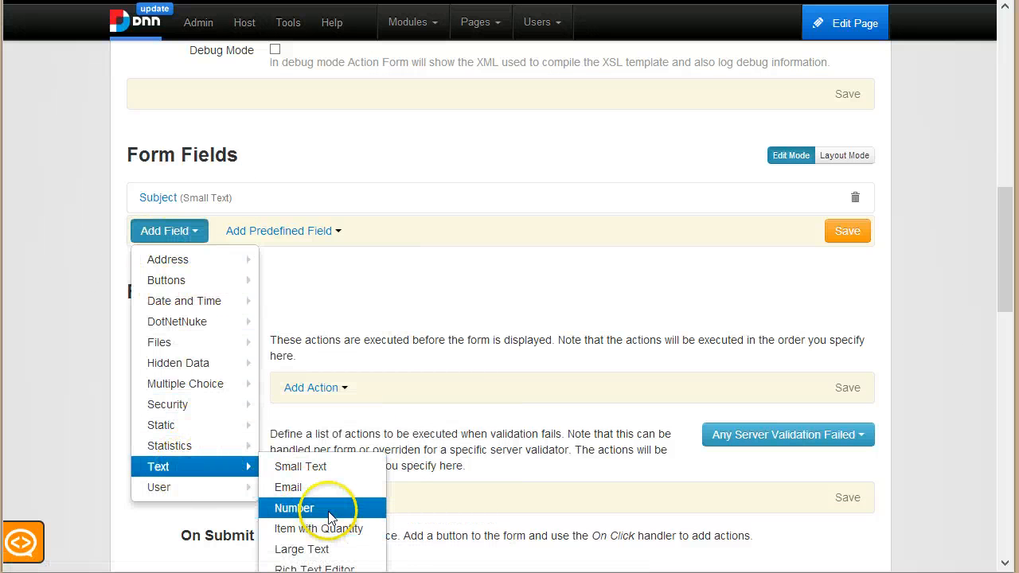
scroll(330, 517, "down", 1)
mouse_move(213, 390)
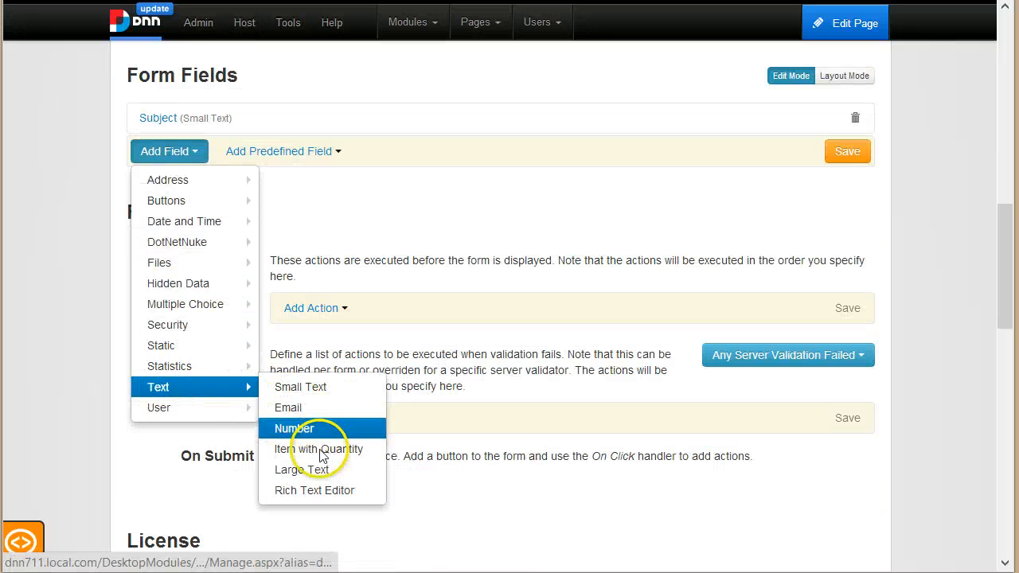
left_click(303, 470)
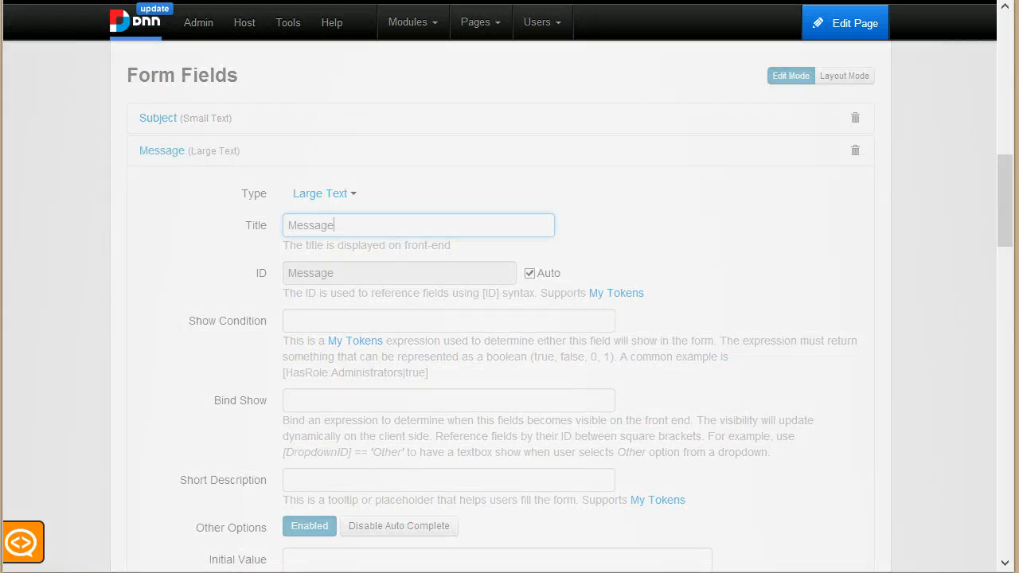
left_click(353, 163)
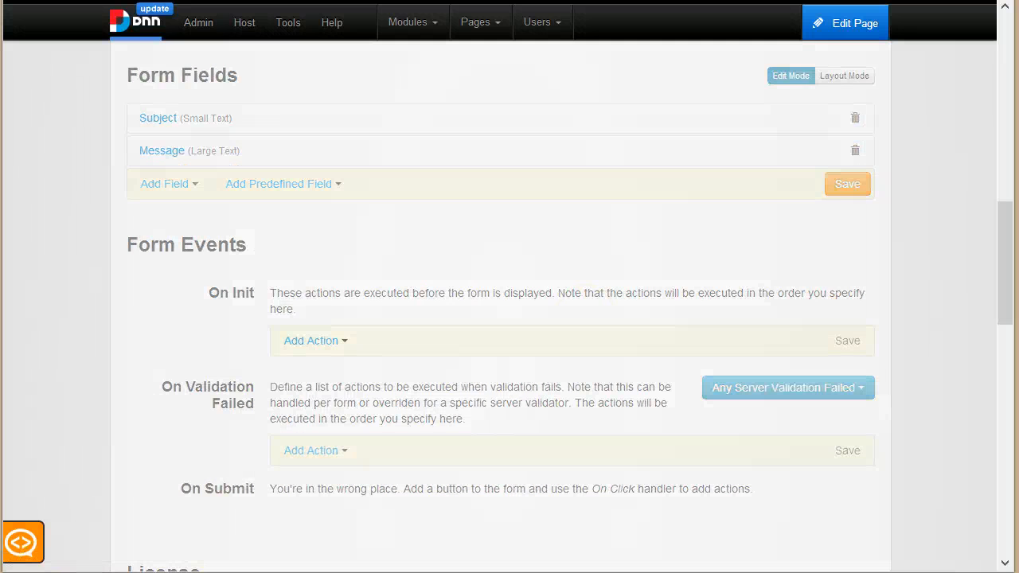
Step: Add a button field to the form titled Send
left_click(179, 186)
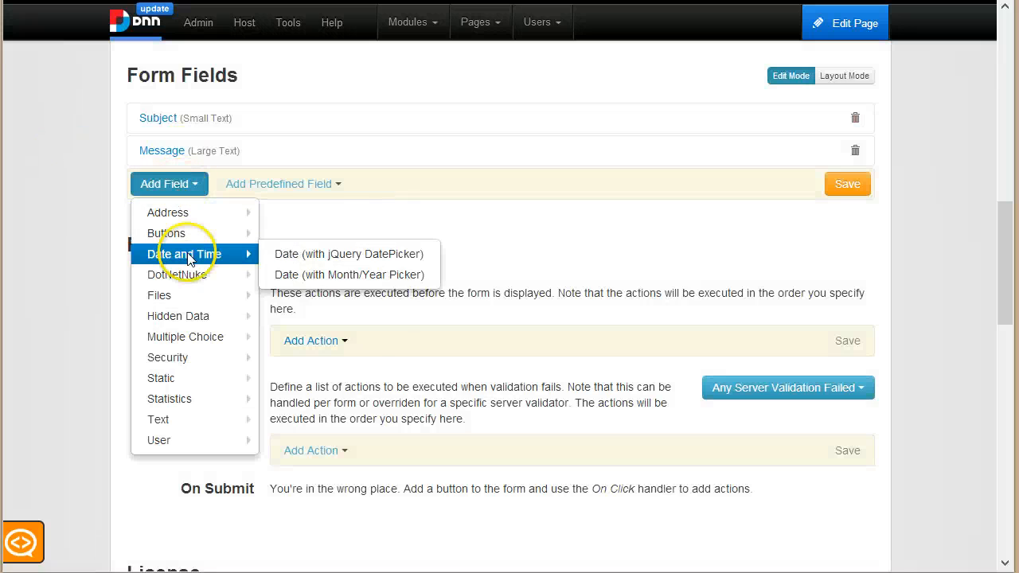
mouse_move(193, 233)
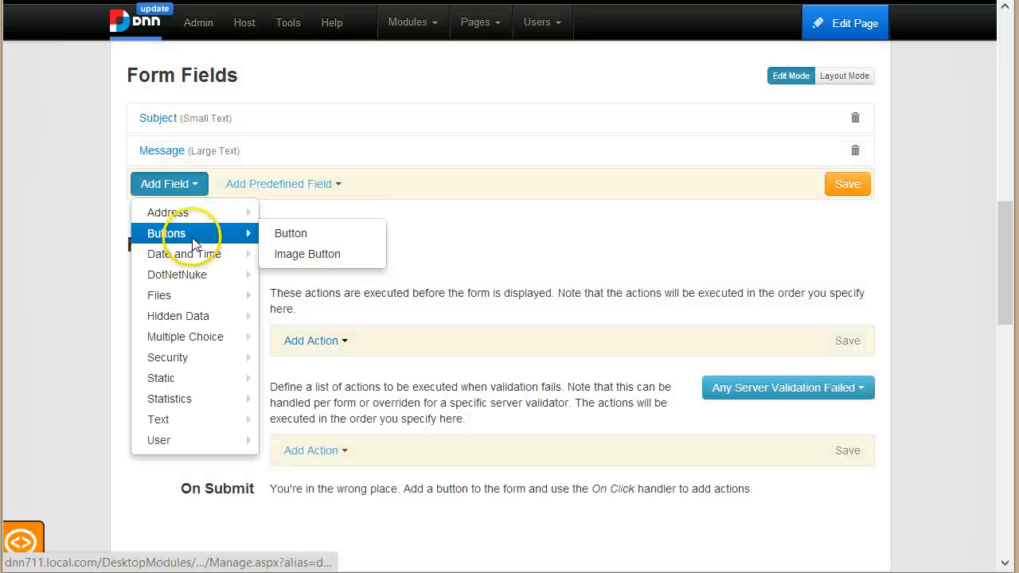
left_click(316, 232)
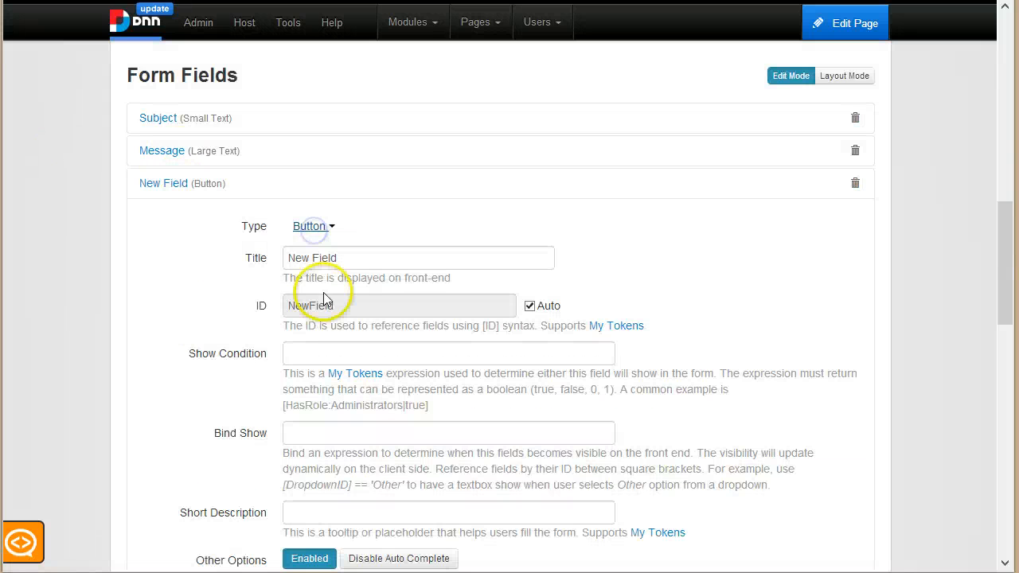
triple_click(431, 268)
type("S")
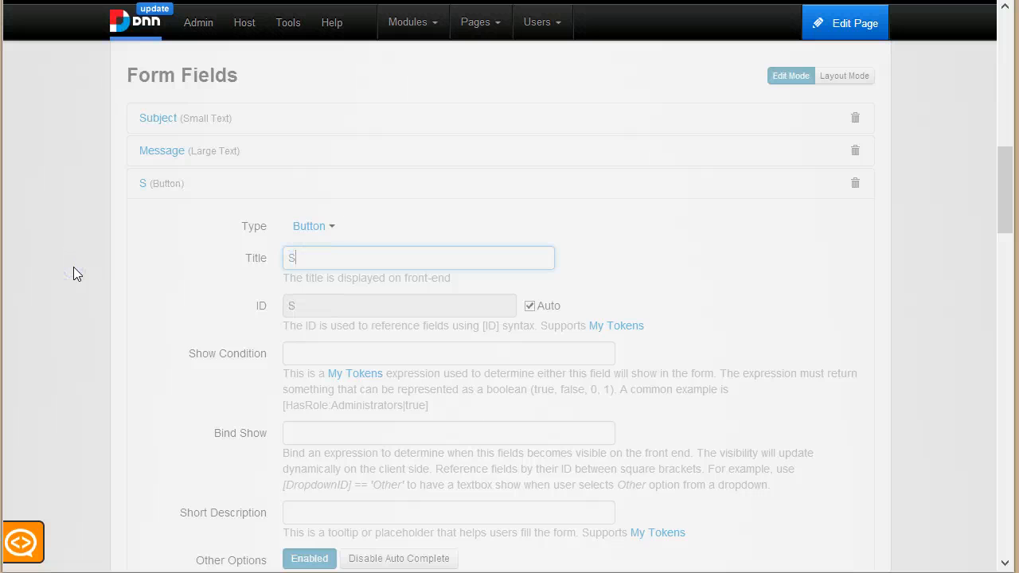
type("end")
scroll(336, 353, "down", 5)
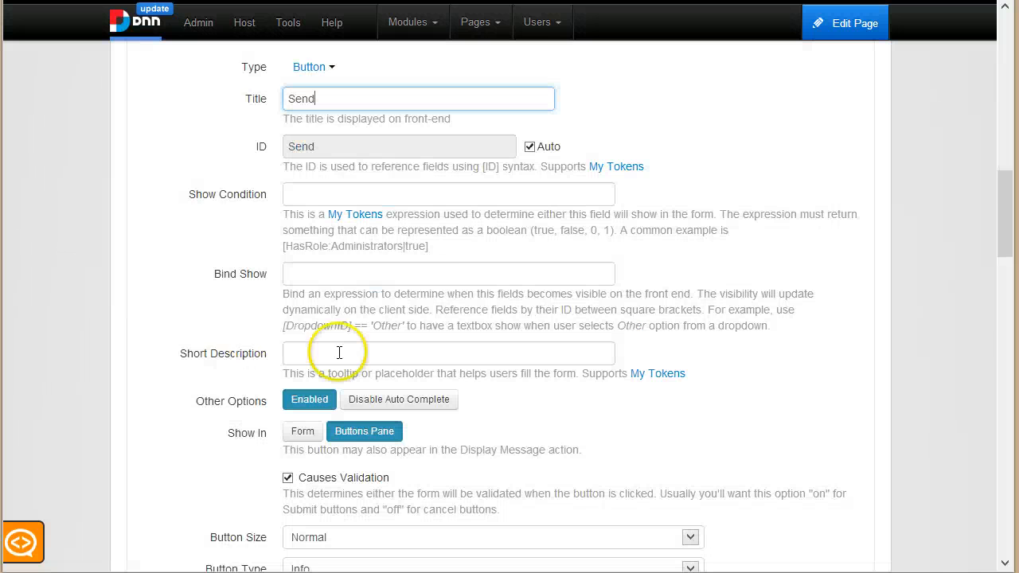
scroll(318, 401, "down", 2)
Step: Give the Send button a Send Email action and enter the recipient's e-mail address
left_click(333, 318)
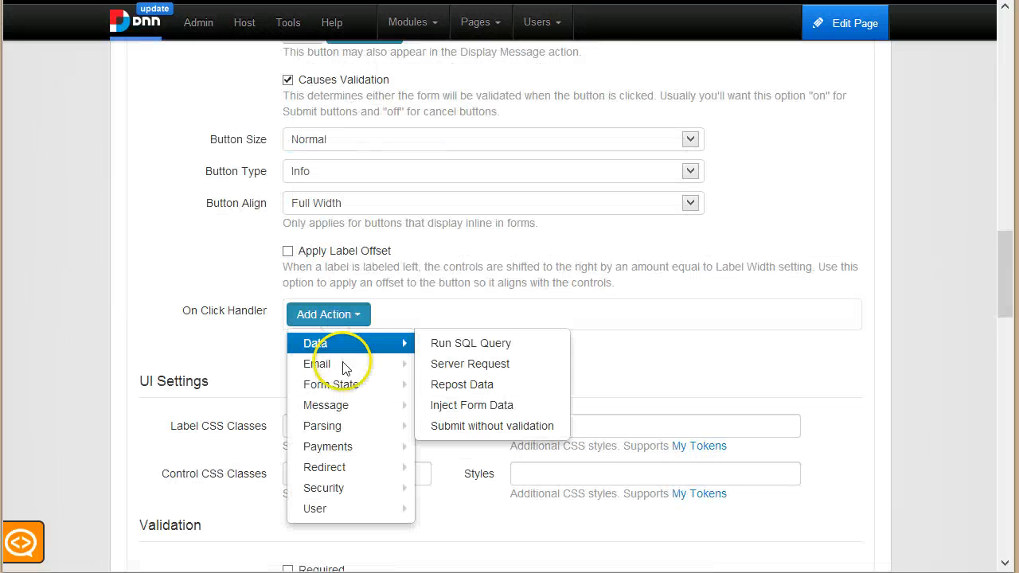
mouse_move(350, 373)
left_click(457, 366)
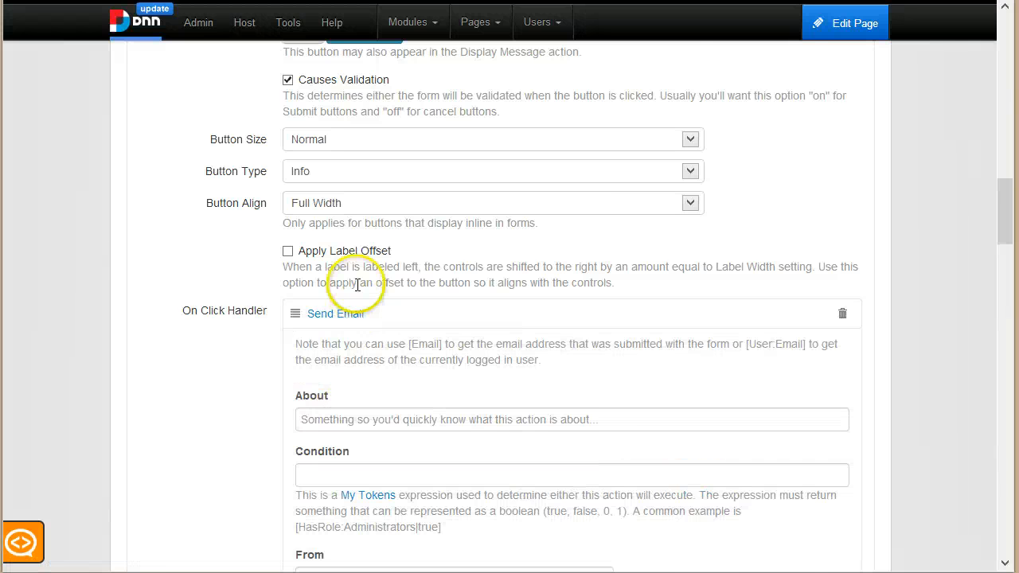
scroll(336, 271, "down", 2)
scroll(347, 263, "down", 1)
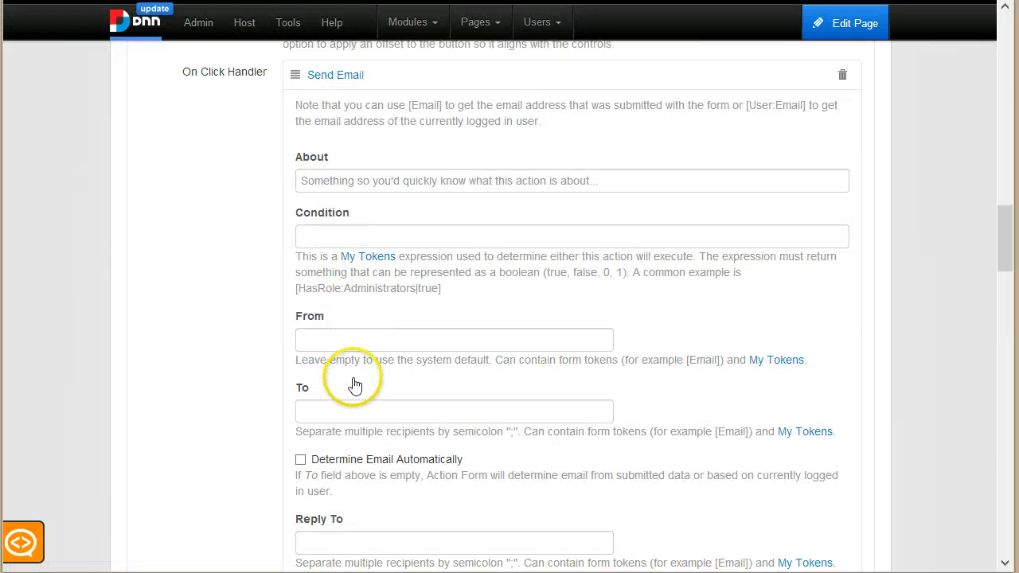
scroll(358, 366, "down", 1)
left_click(367, 333)
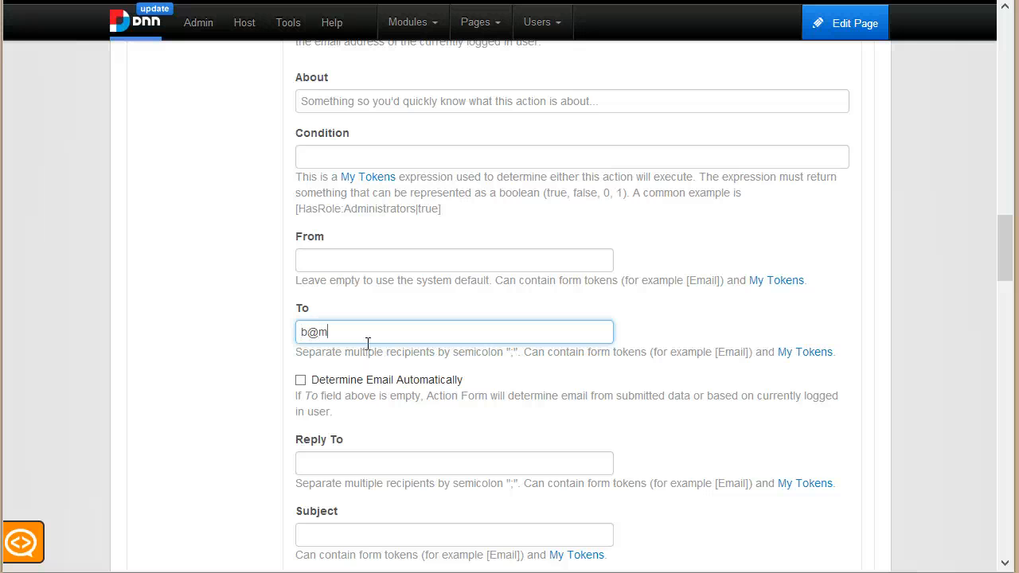
key("Tab")
Step: Set the email subject to [Subject] and the body to [Message]
scroll(370, 432, "down", 2)
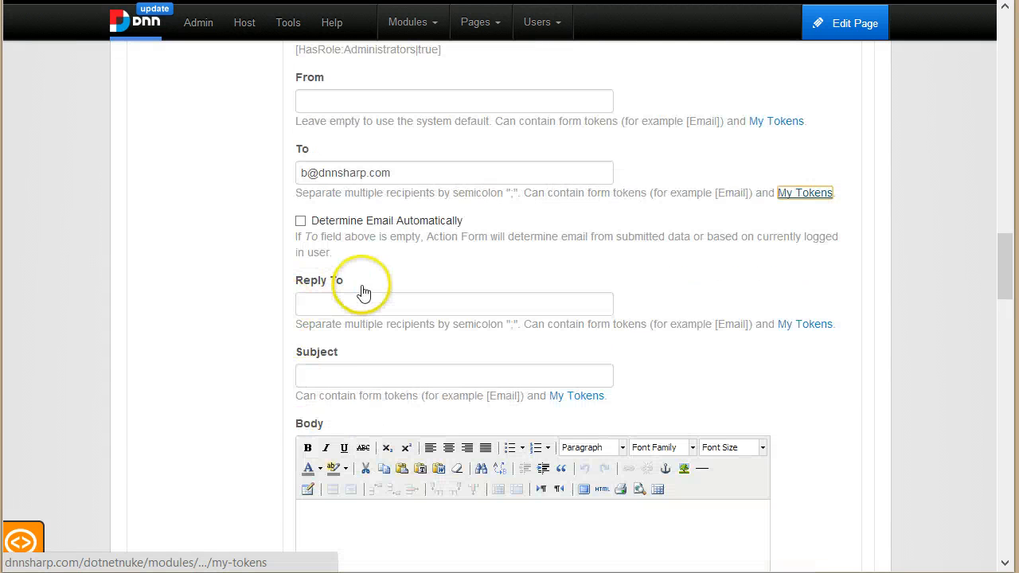
left_click(368, 370)
type("[Subject")
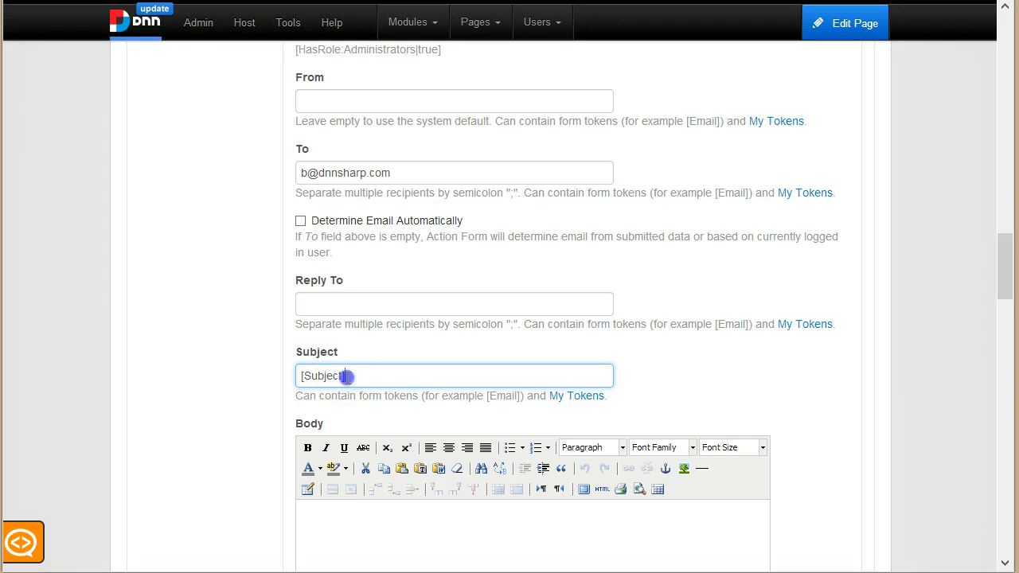
scroll(206, 427, "down", 2)
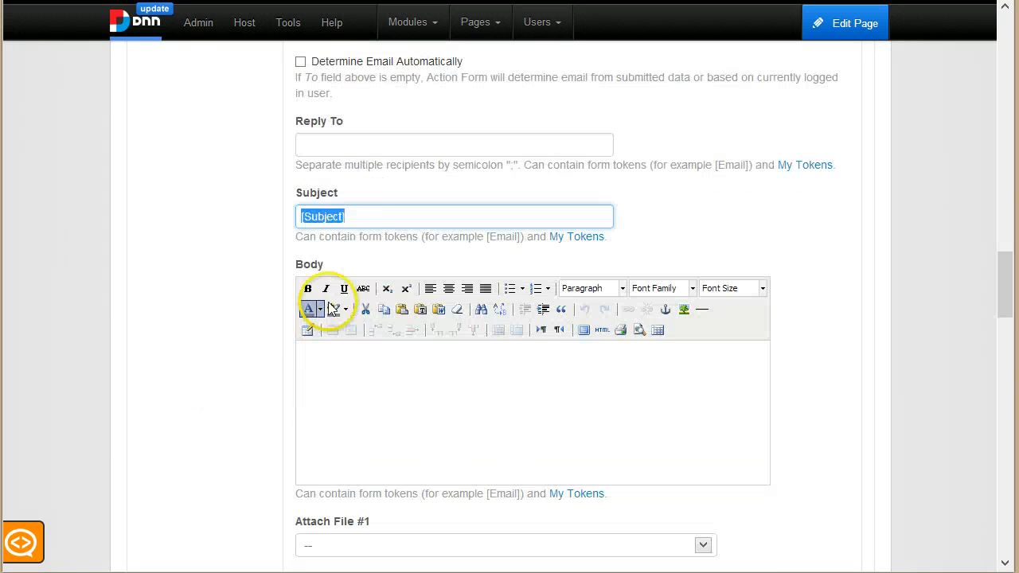
left_click(356, 217)
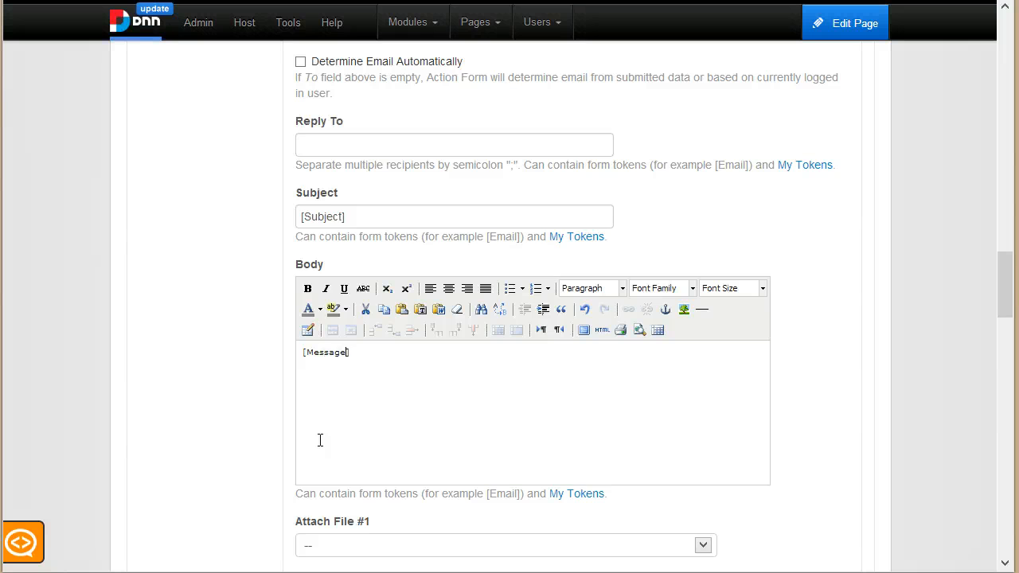
scroll(296, 400, "down", 5)
scroll(297, 406, "up", 12)
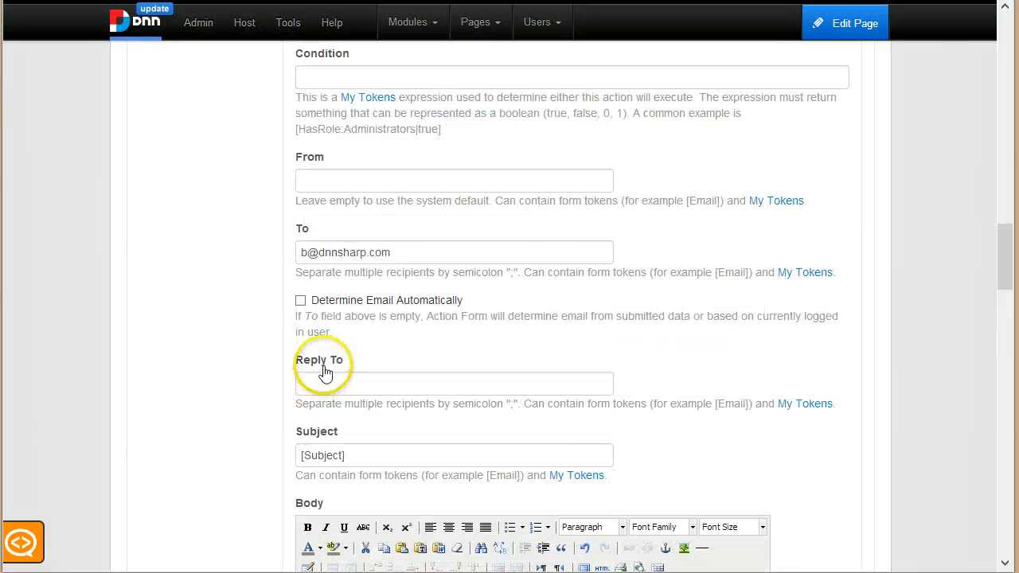
left_click(335, 239)
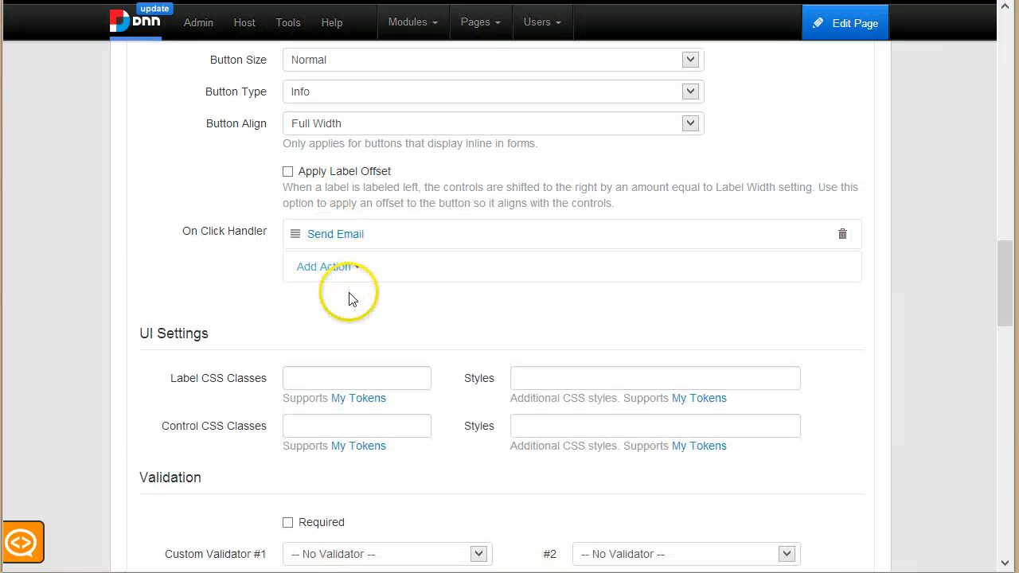
Step: Add a Display Message action reading 'Your message was successfully submitted!'
left_click(344, 273)
mouse_move(348, 301)
mouse_move(342, 360)
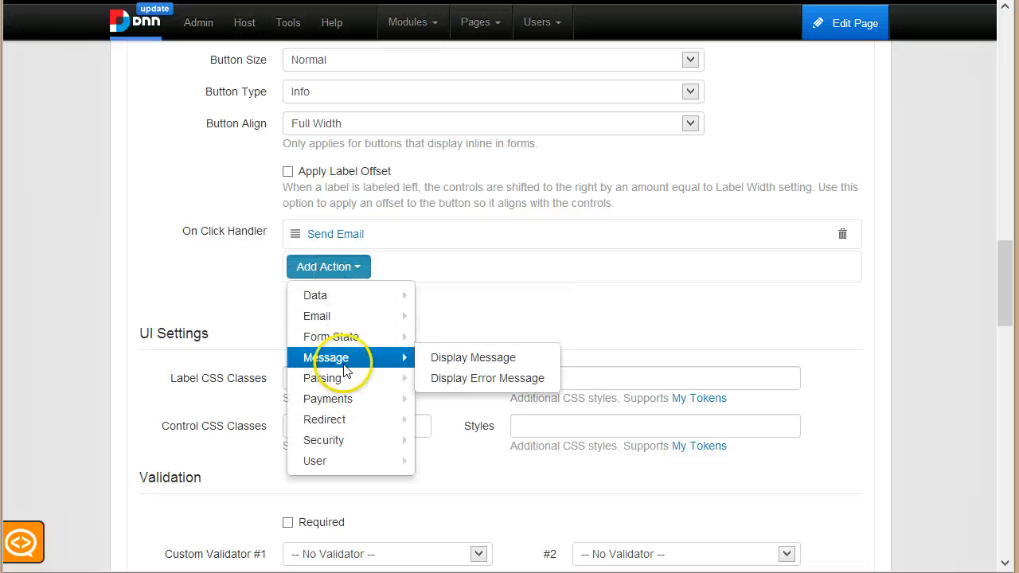
left_click(450, 357)
scroll(465, 374, "down", 4)
left_click(470, 406)
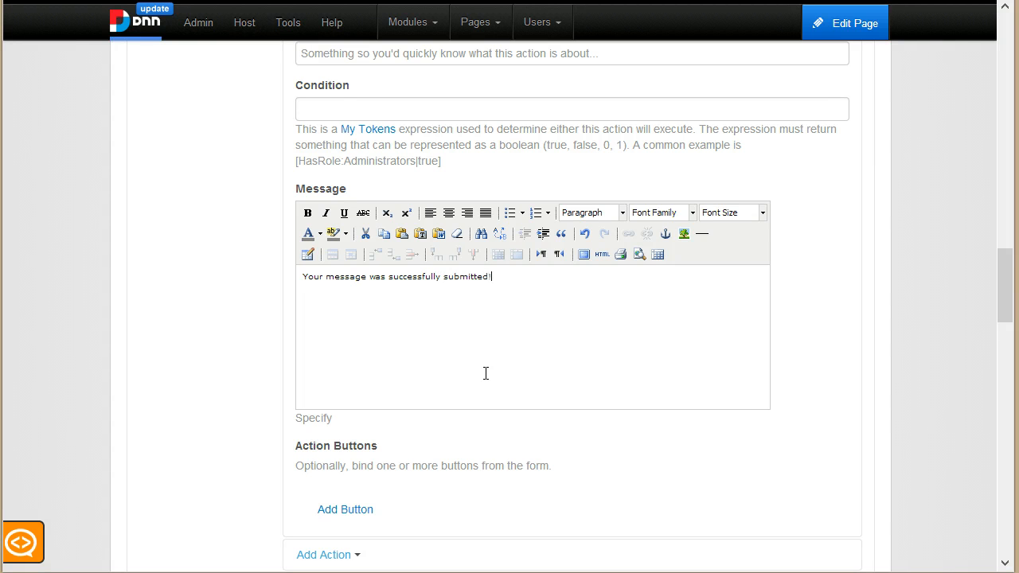
Step: Save the form's updated button actions
scroll(509, 445, "down", 8)
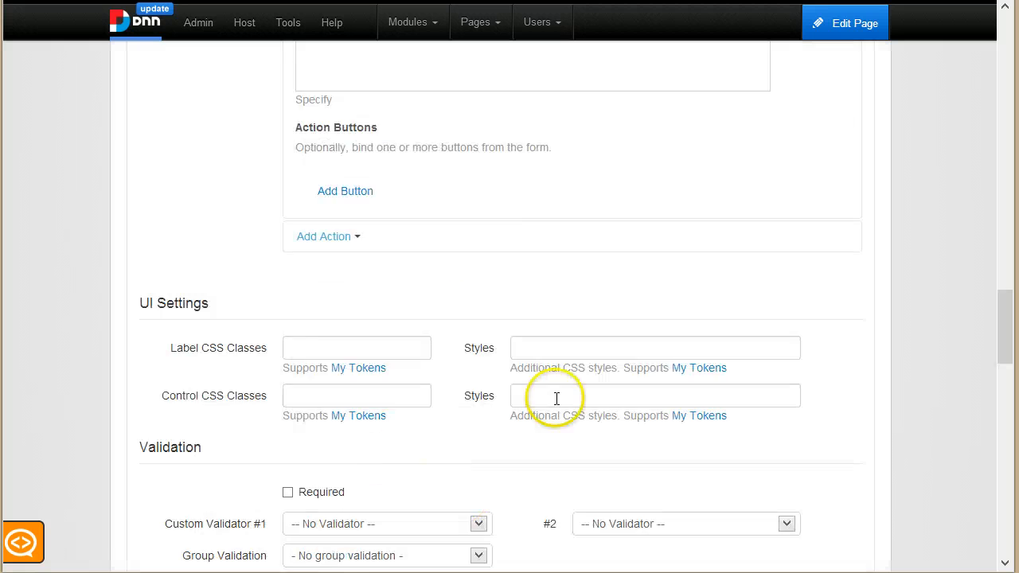
left_click(847, 284)
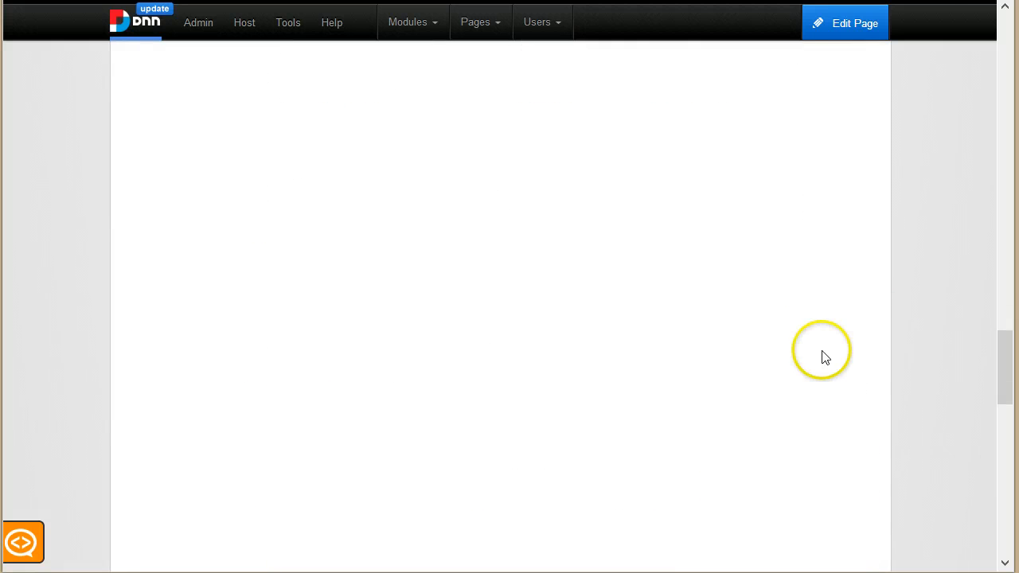
scroll(739, 333, "up", 9)
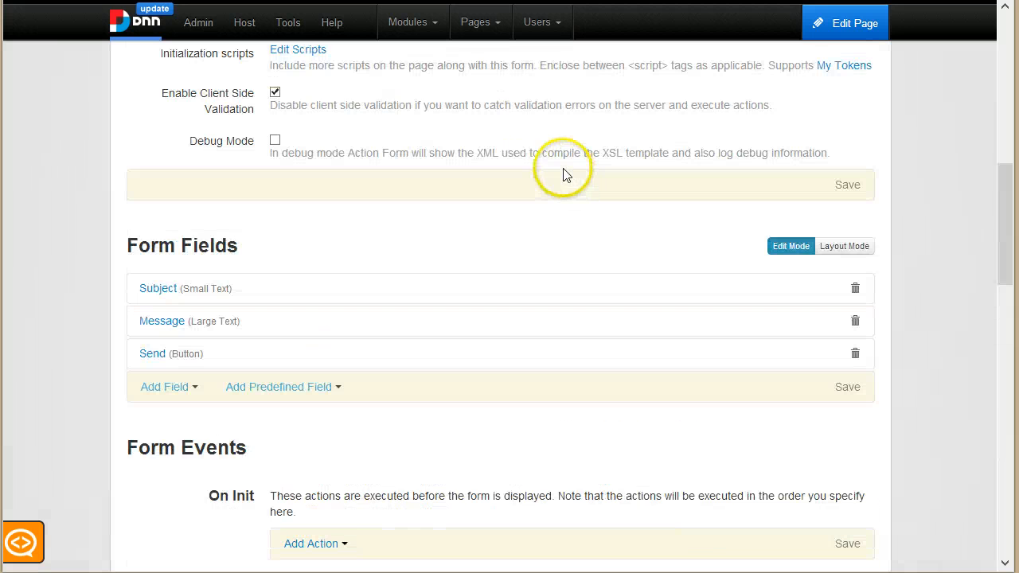
scroll(705, 284, "up", 10)
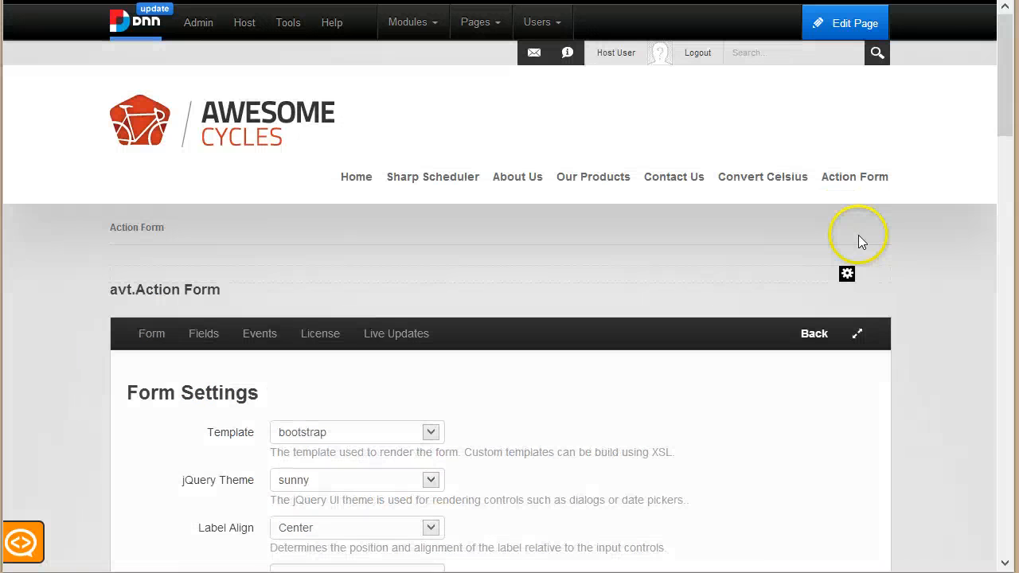
Step: Check the SMTP settings in Host Settings: email-smtp.us-east-1.amazonaws.com, Basic authentication, SSL
left_click(813, 334)
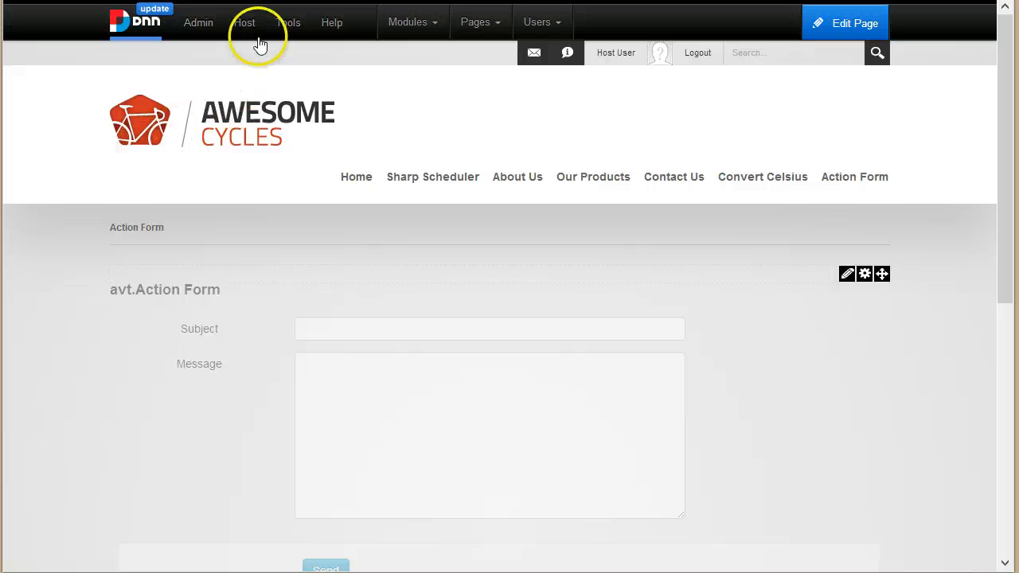
mouse_move(255, 33)
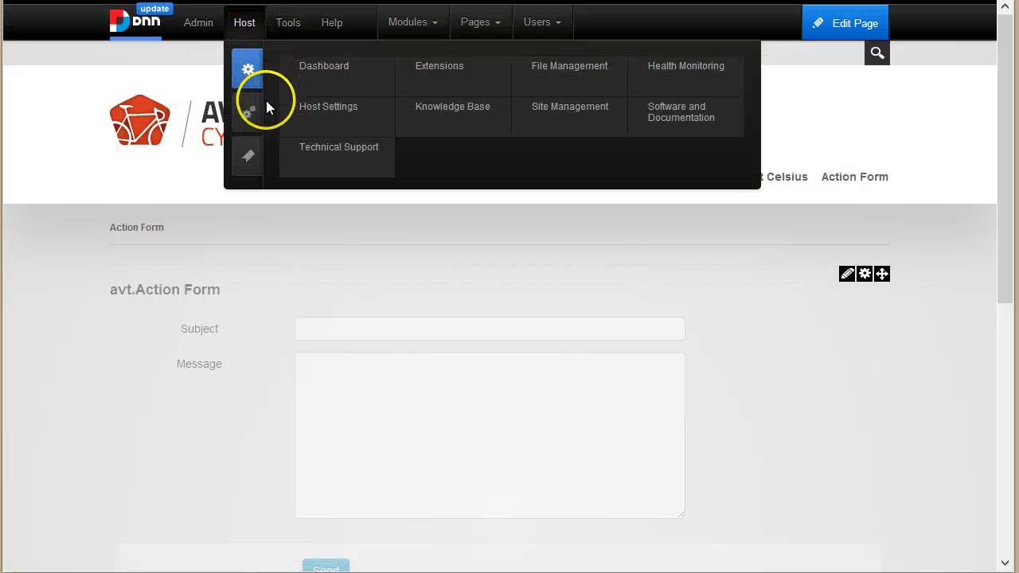
left_click(326, 110)
scroll(237, 235, "down", 5)
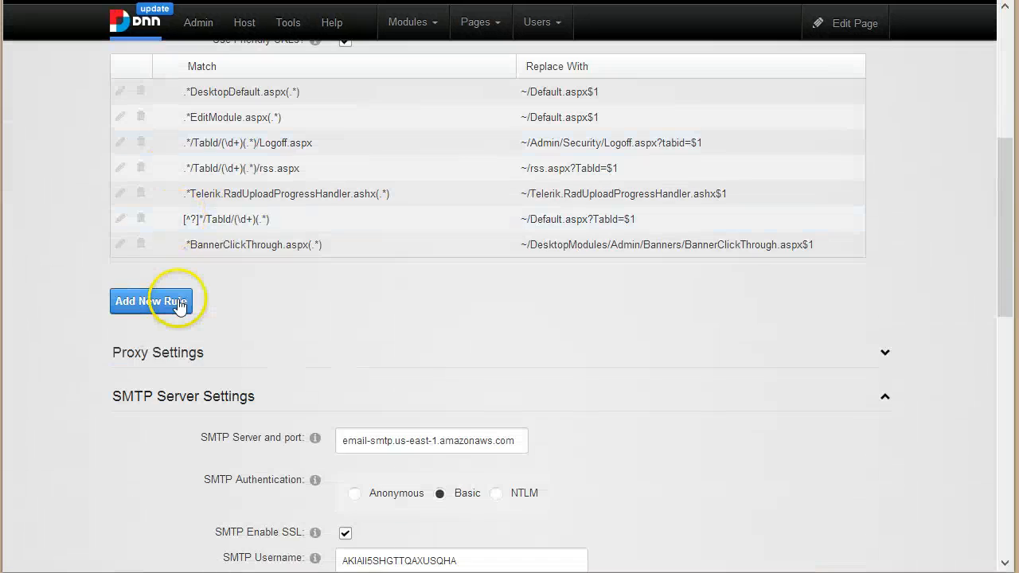
scroll(178, 300, "down", 1)
scroll(238, 239, "up", 6)
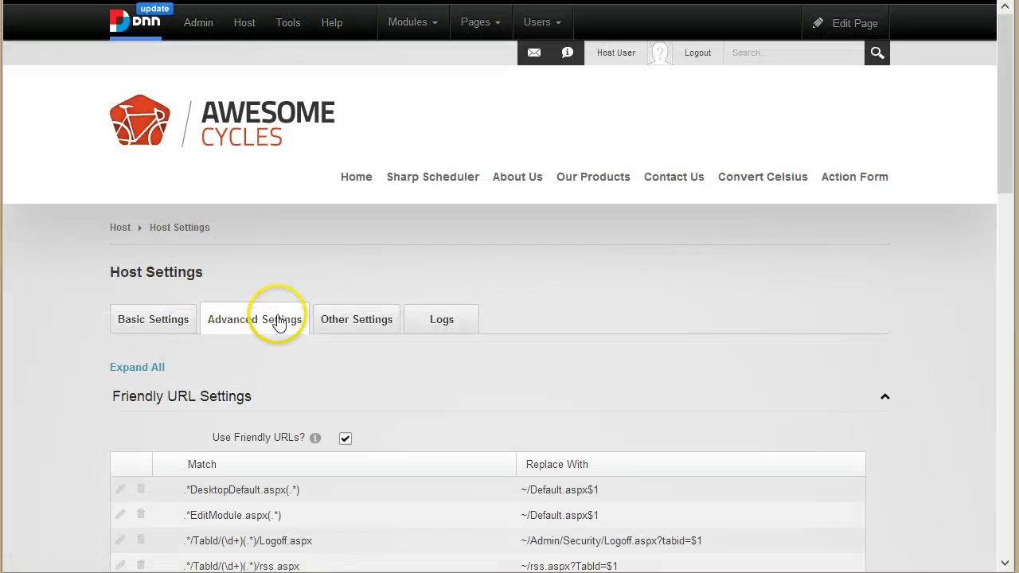
scroll(279, 322, "down", 8)
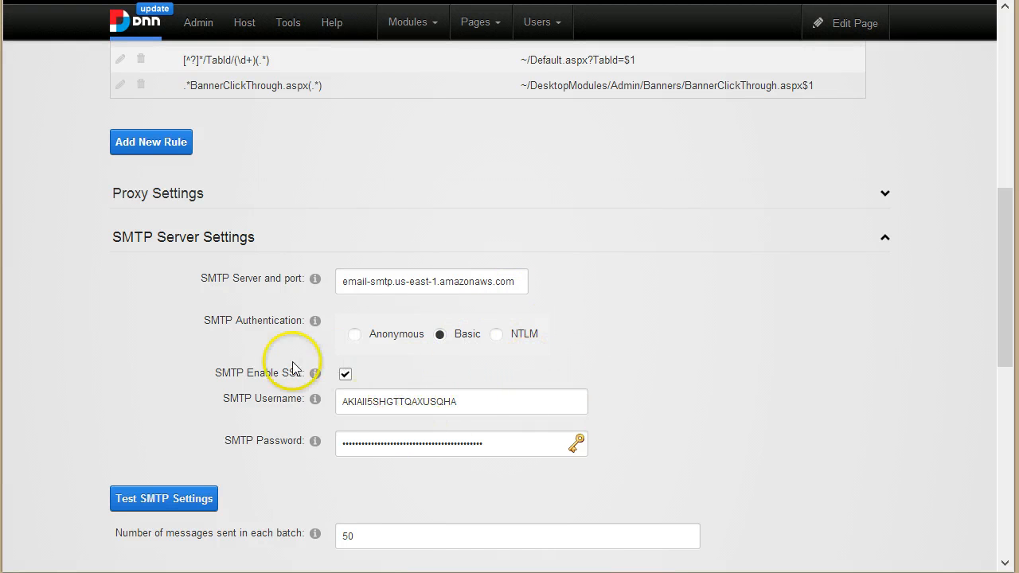
scroll(210, 456, "down", 1)
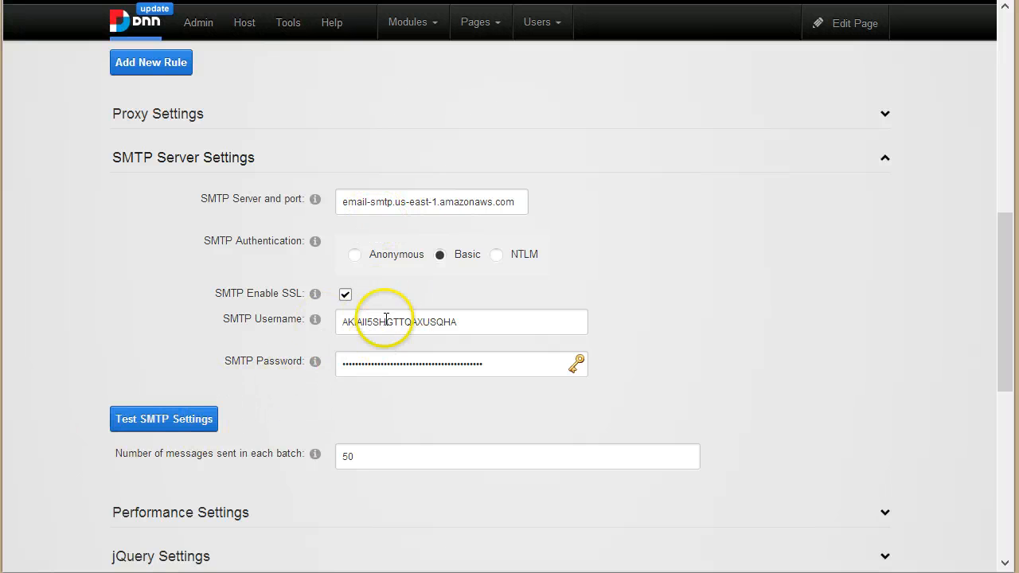
scroll(557, 183, "up", 5)
scroll(597, 215, "up", 3)
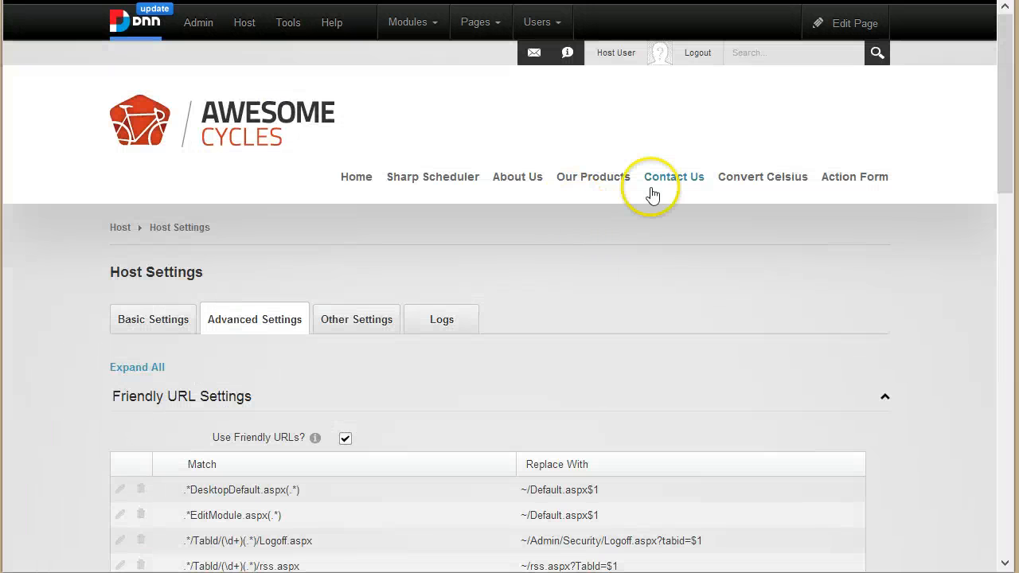
scroll(752, 348, "down", 1)
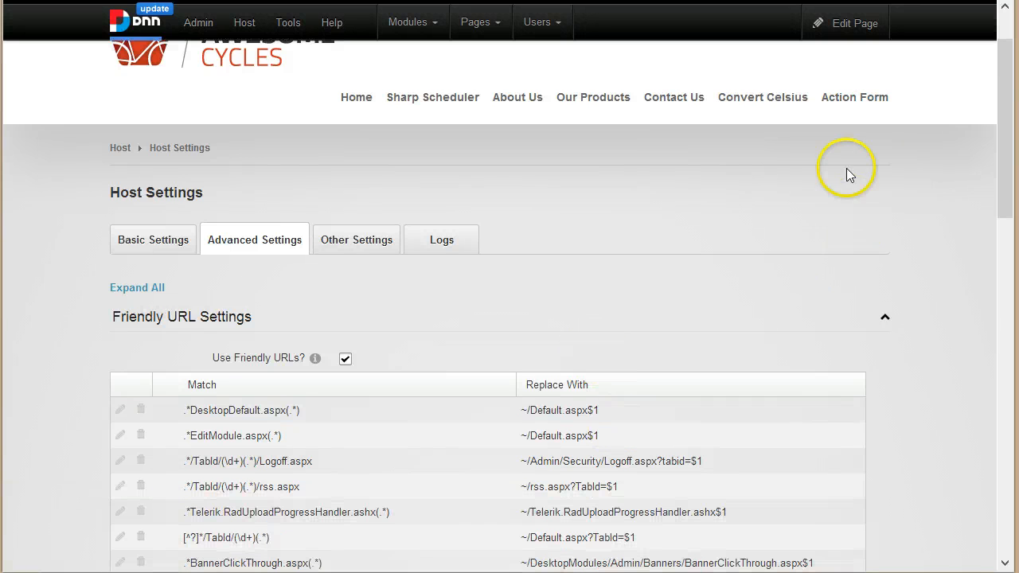
Step: Submit the live form with subject 'Hello' and message 'How are you?', confirming success
left_click(850, 99)
scroll(495, 290, "down", 2)
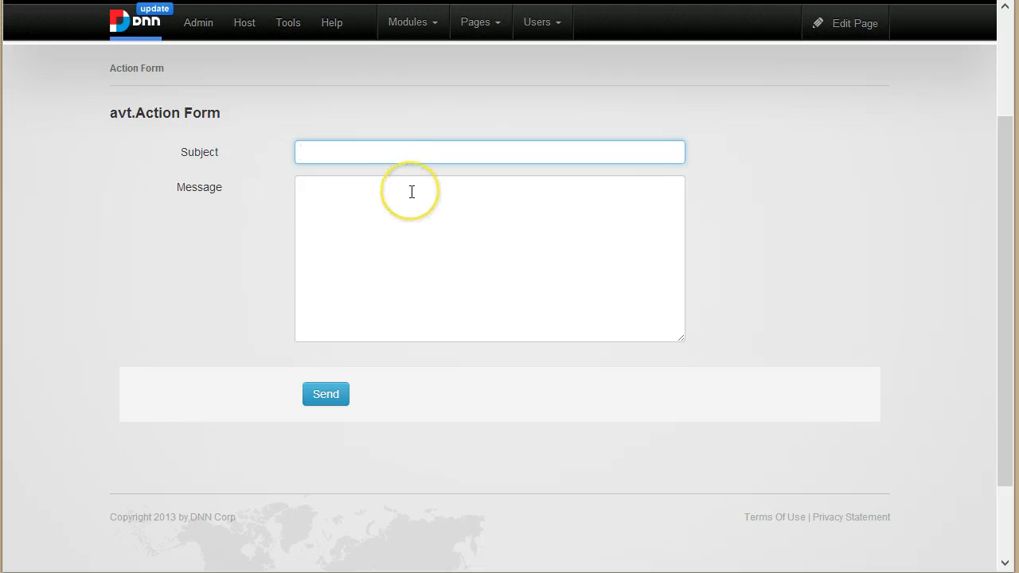
type("Hello")
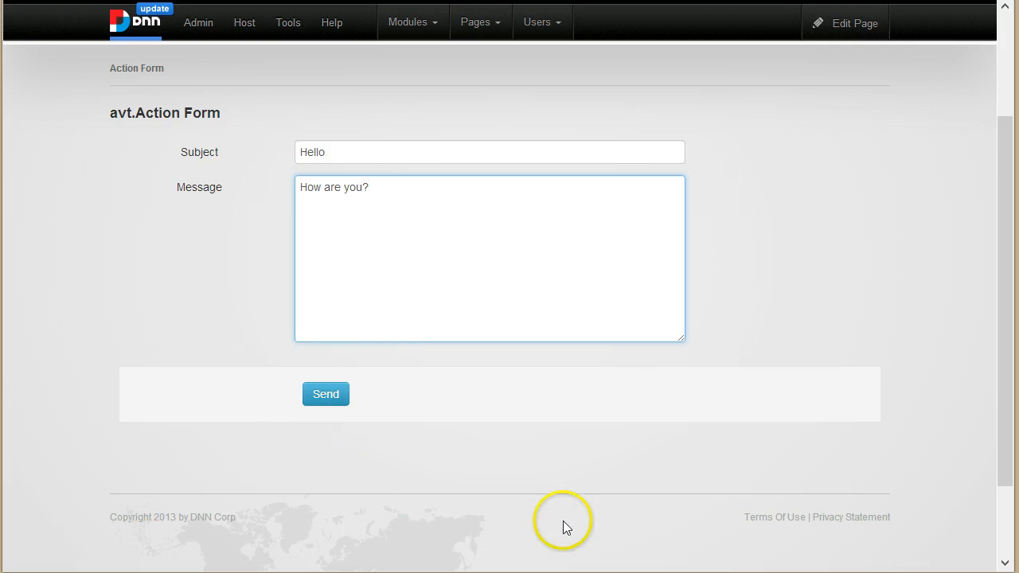
left_click(326, 398)
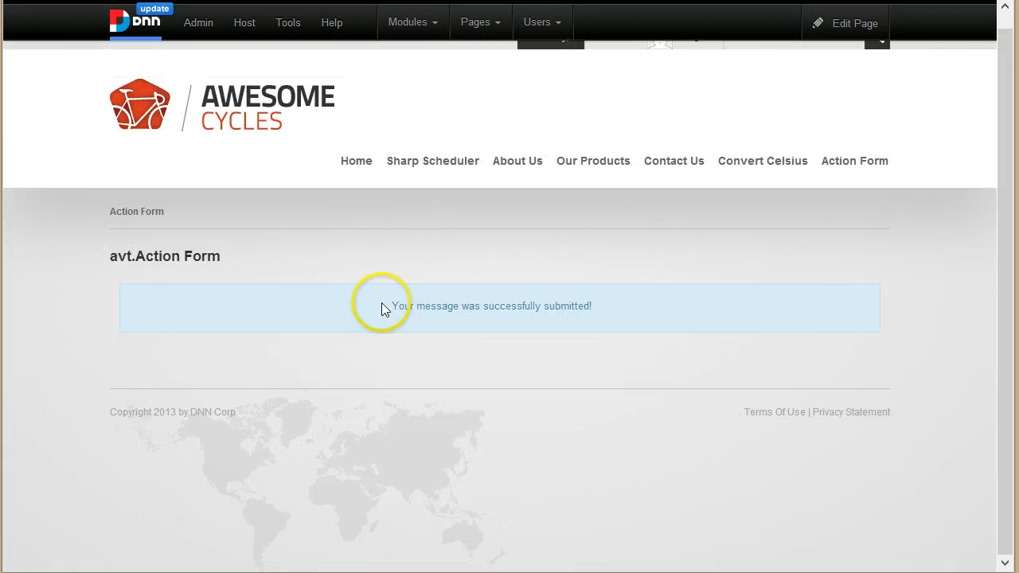
left_click_drag(381, 309, 618, 312)
left_click(613, 309)
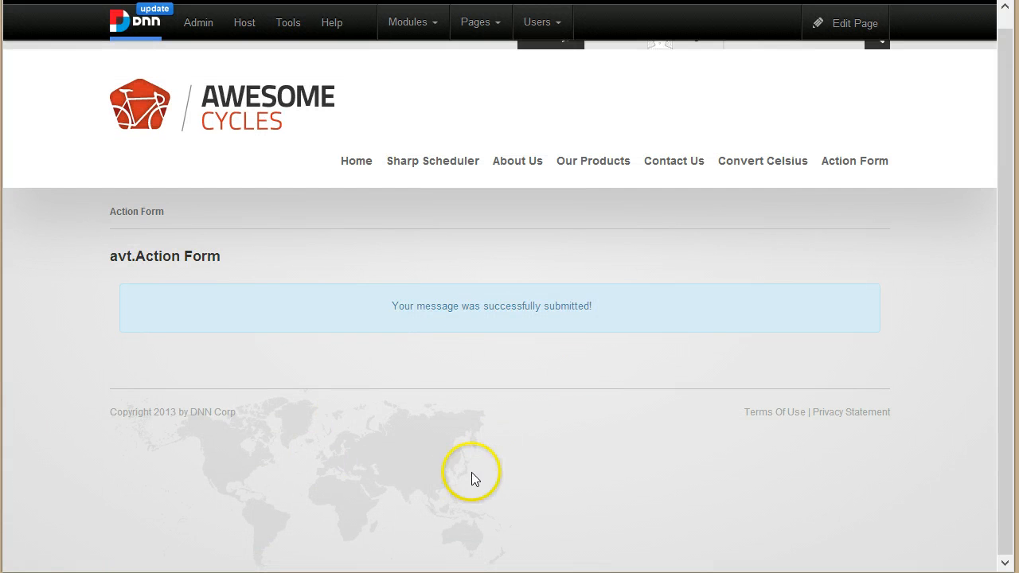
Step: Inspect the latest exception in Event Viewer: 'Email address is not verified.'
left_click(204, 20)
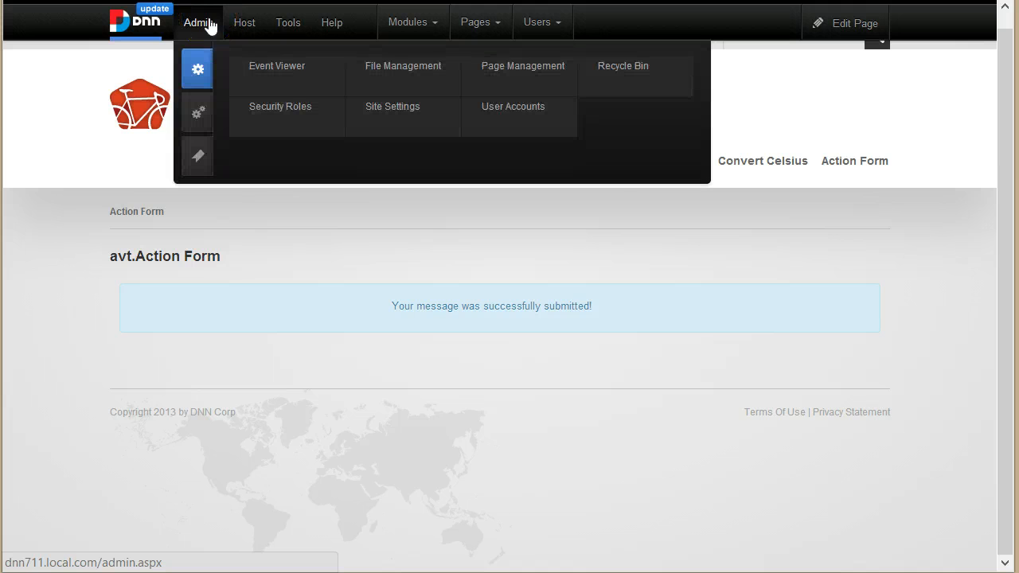
left_click(289, 67)
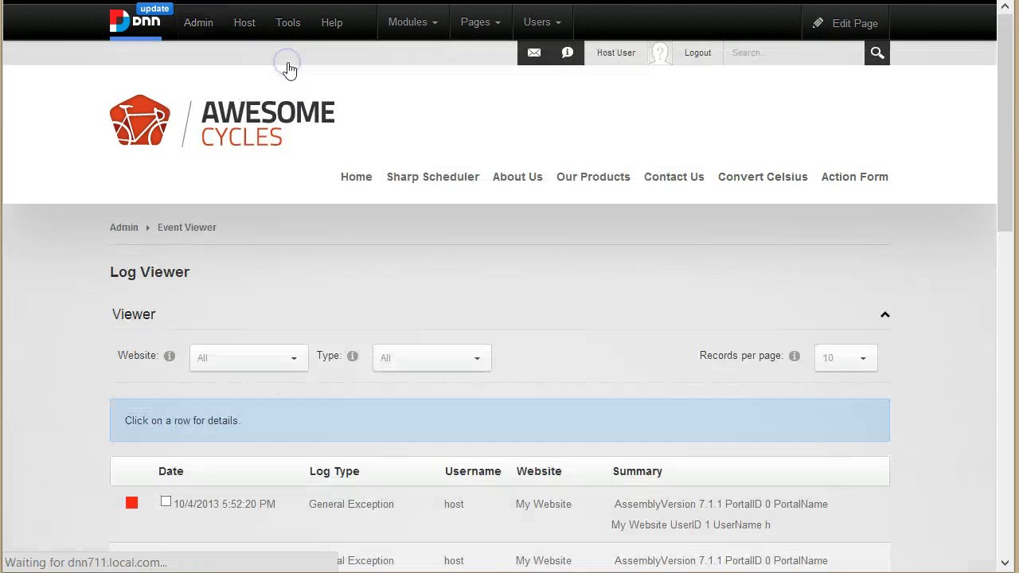
scroll(387, 353, "down", 3)
left_click(508, 298)
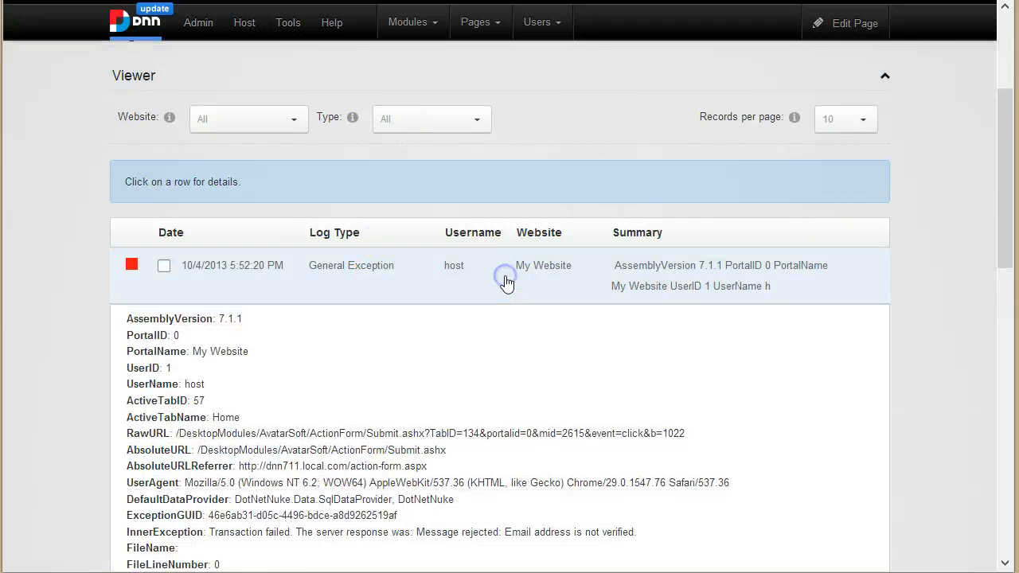
scroll(445, 303, "down", 3)
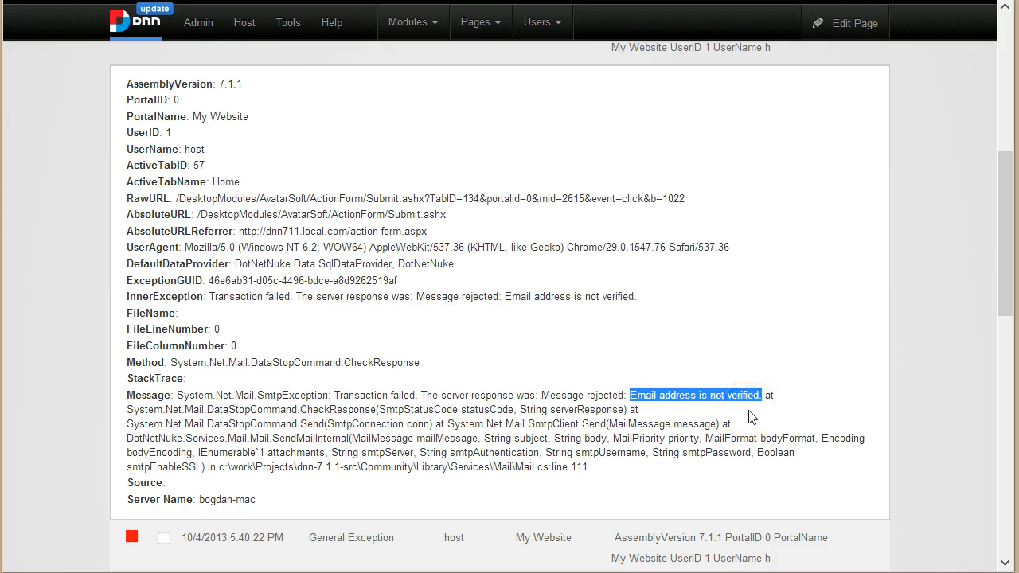
left_click(669, 386)
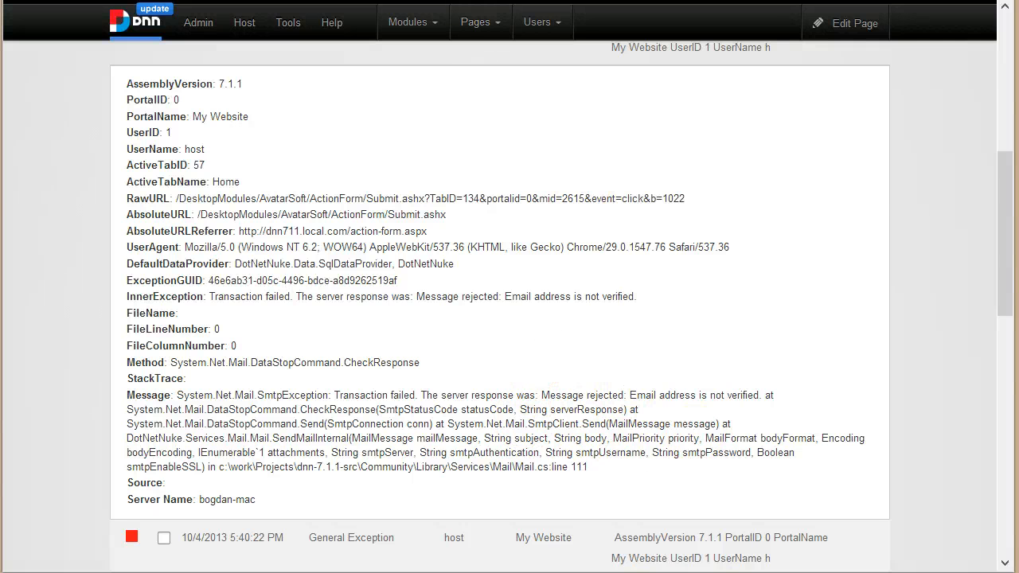
key("ctrl+Tab")
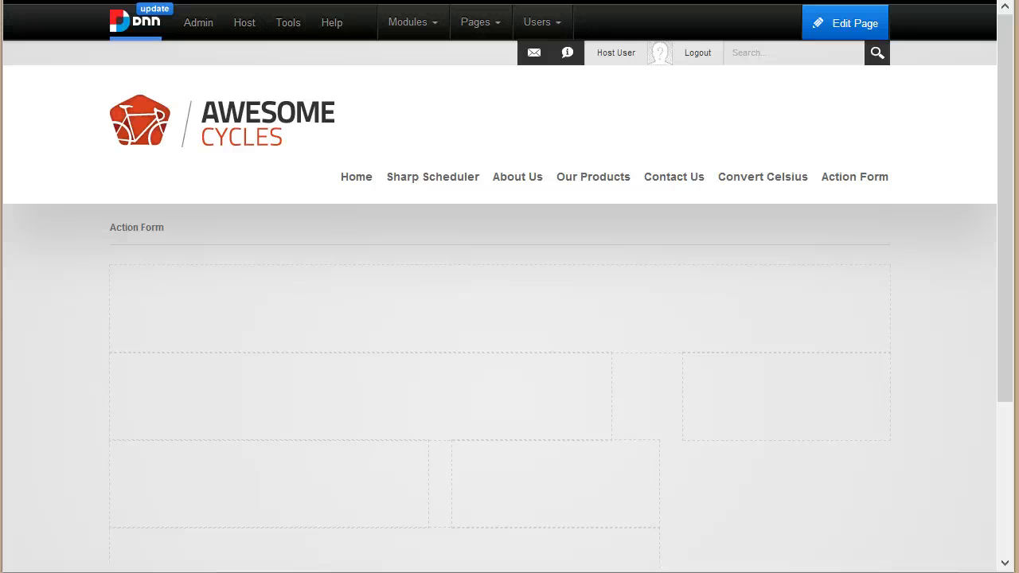
Step: Return to the Action Form page in edit mode and open its form management
key("ctrl+shift+Tab")
scroll(702, 191, "up", 6)
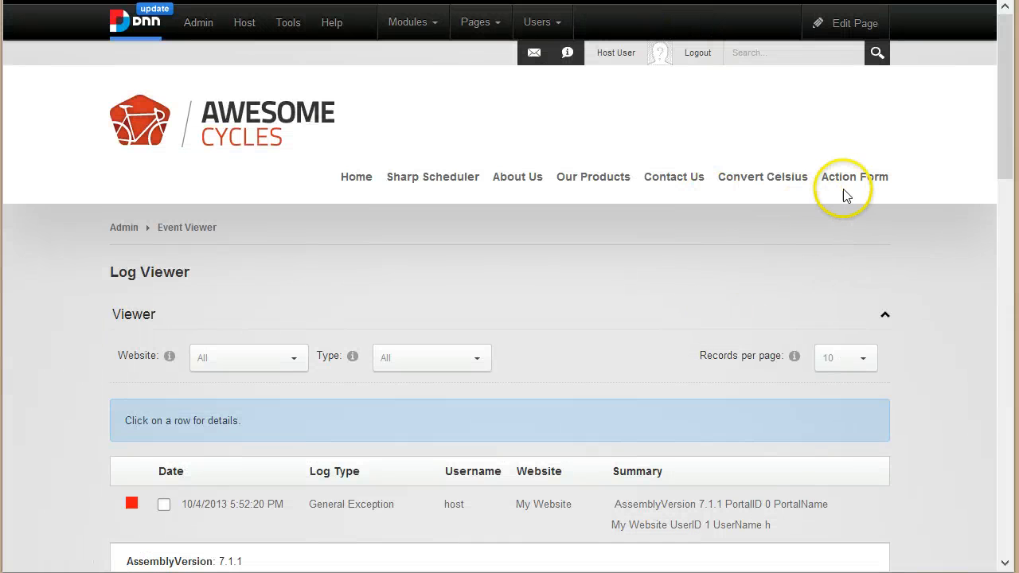
left_click(848, 178)
scroll(750, 302, "down", 2)
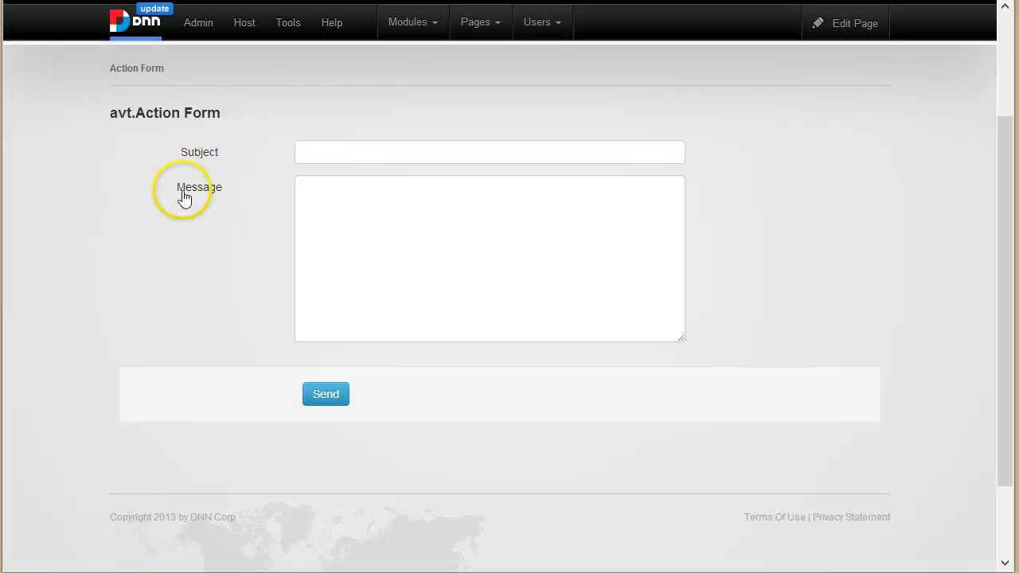
scroll(557, 237, "up", 2)
mouse_move(843, 26)
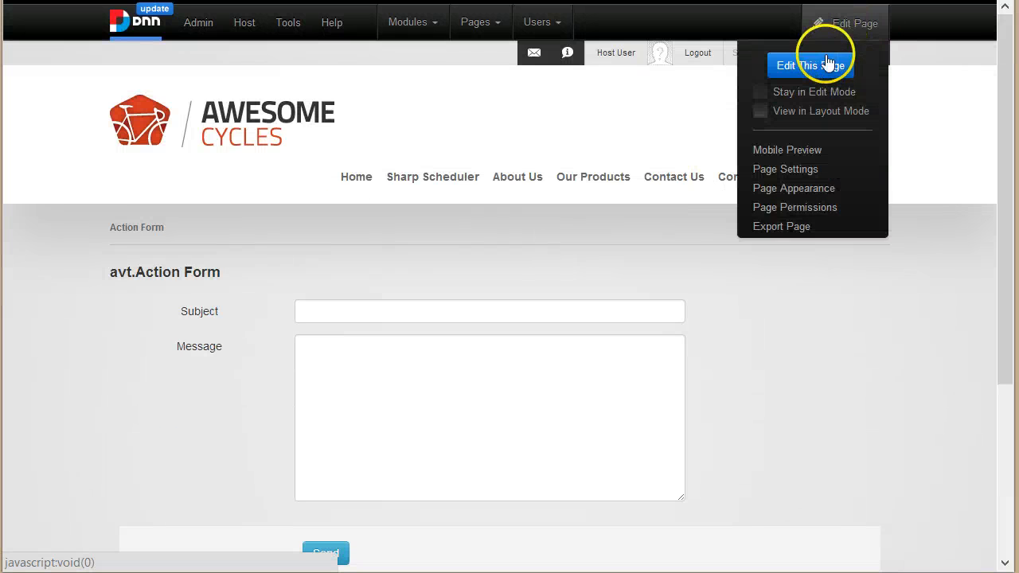
left_click(826, 67)
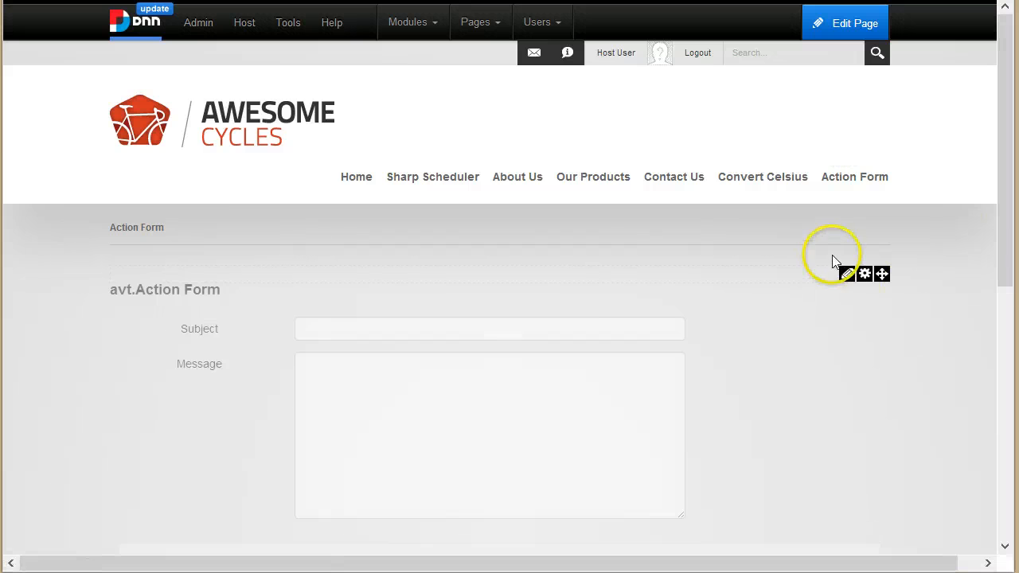
mouse_move(861, 279)
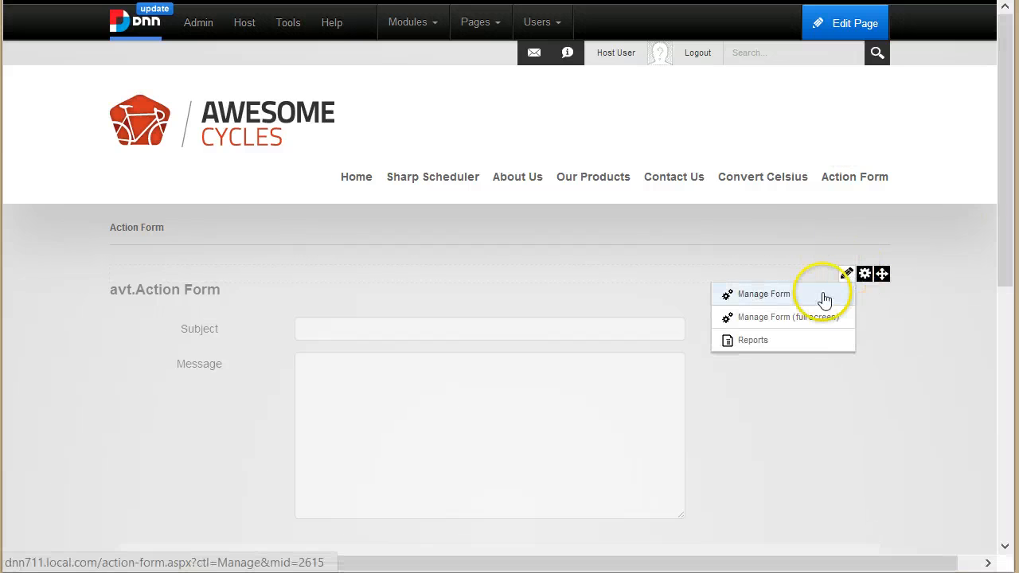
left_click(824, 296)
Step: Reopen the Send button's Send Email settings and read that an empty From uses the system default
scroll(905, 321, "down", 3)
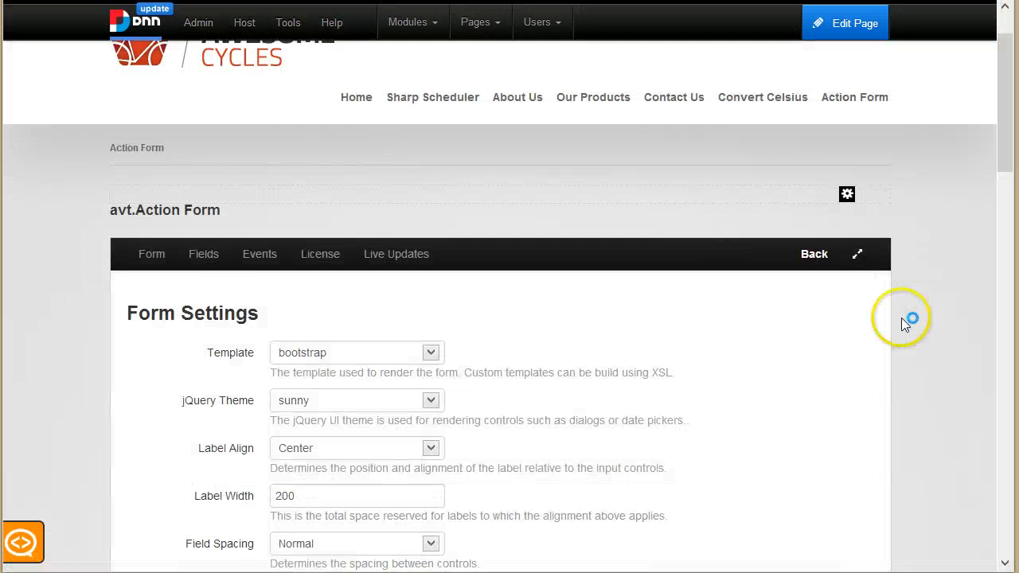
scroll(717, 371, "down", 7)
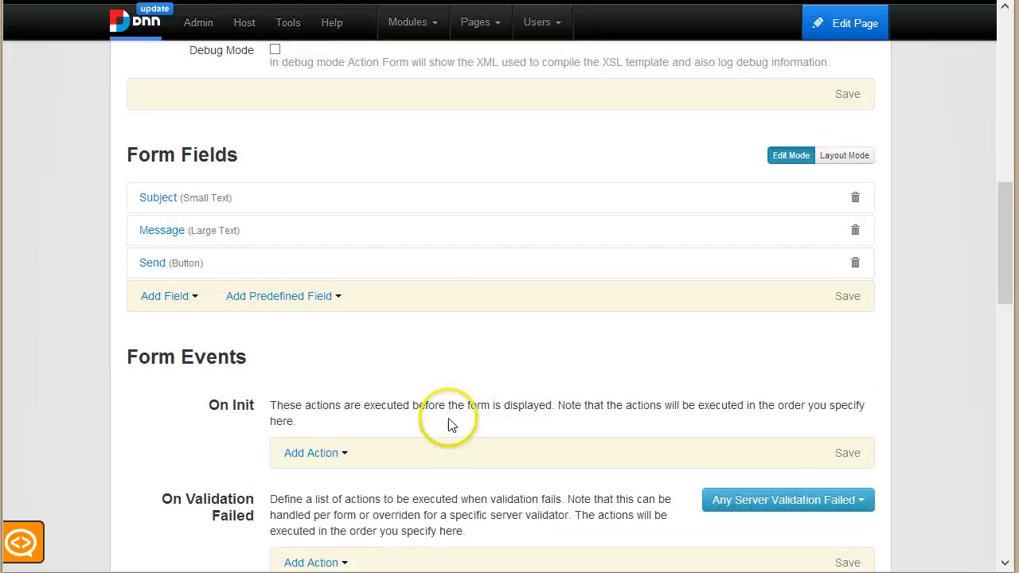
scroll(357, 362, "down", 4)
scroll(371, 375, "up", 4)
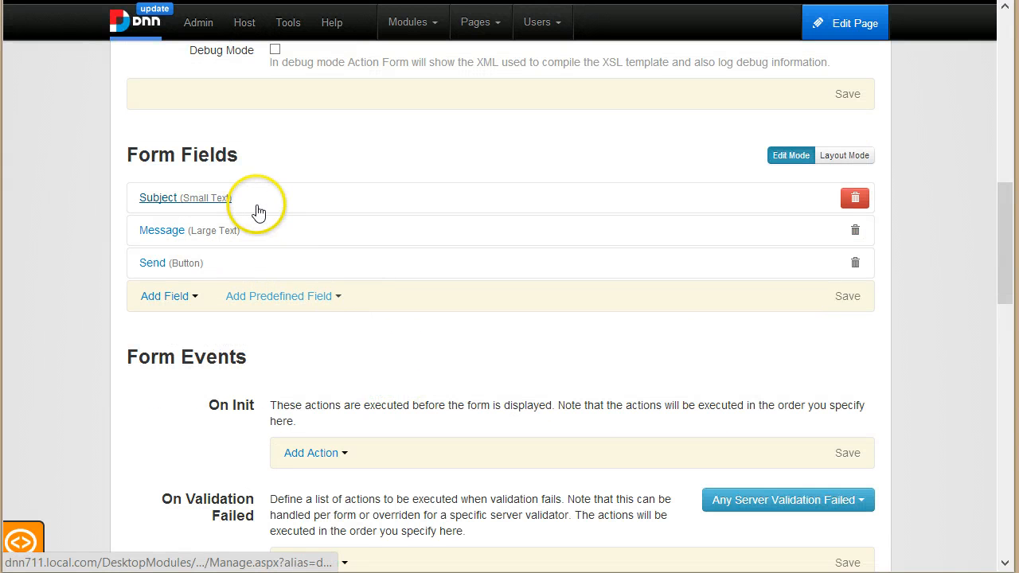
left_click(196, 262)
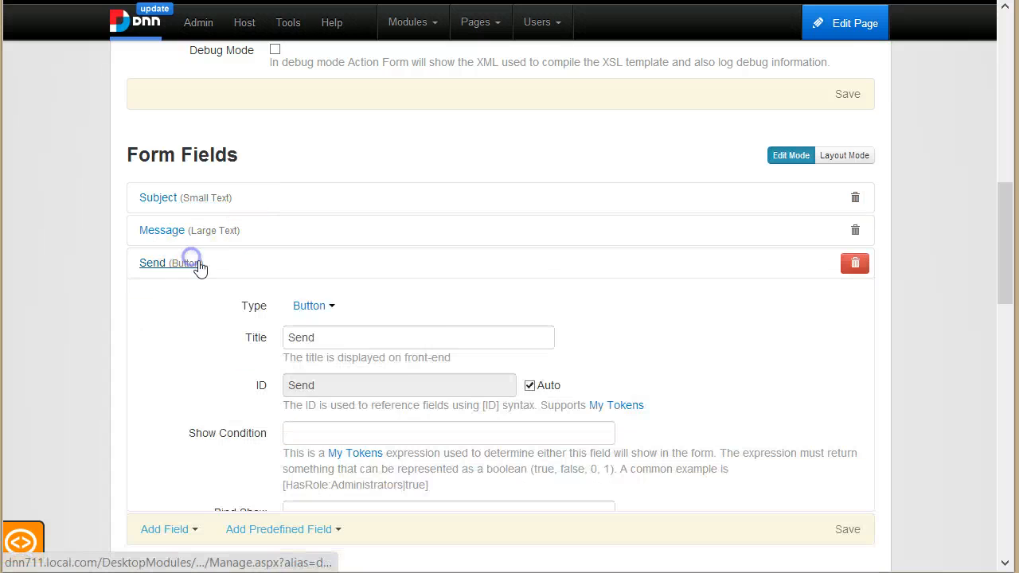
scroll(370, 394, "down", 5)
scroll(326, 391, "down", 3)
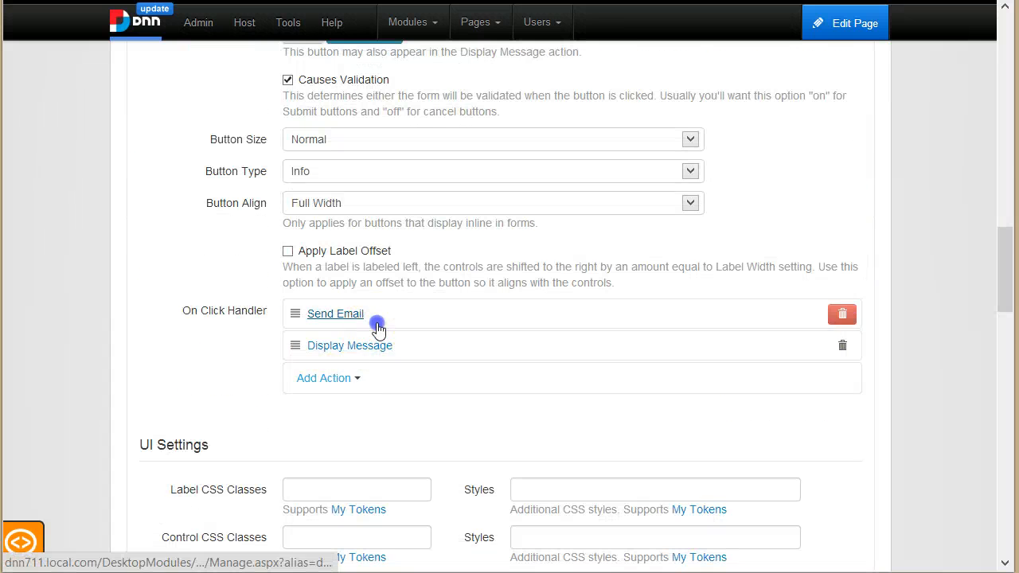
left_click(371, 316)
scroll(376, 364, "down", 2)
scroll(377, 363, "down", 2)
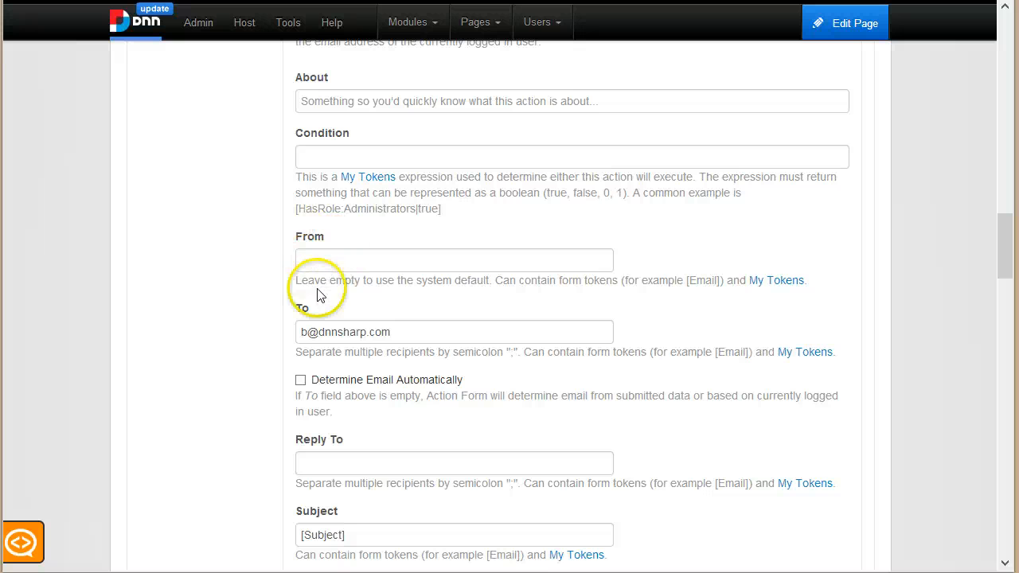
left_click_drag(315, 280, 649, 279)
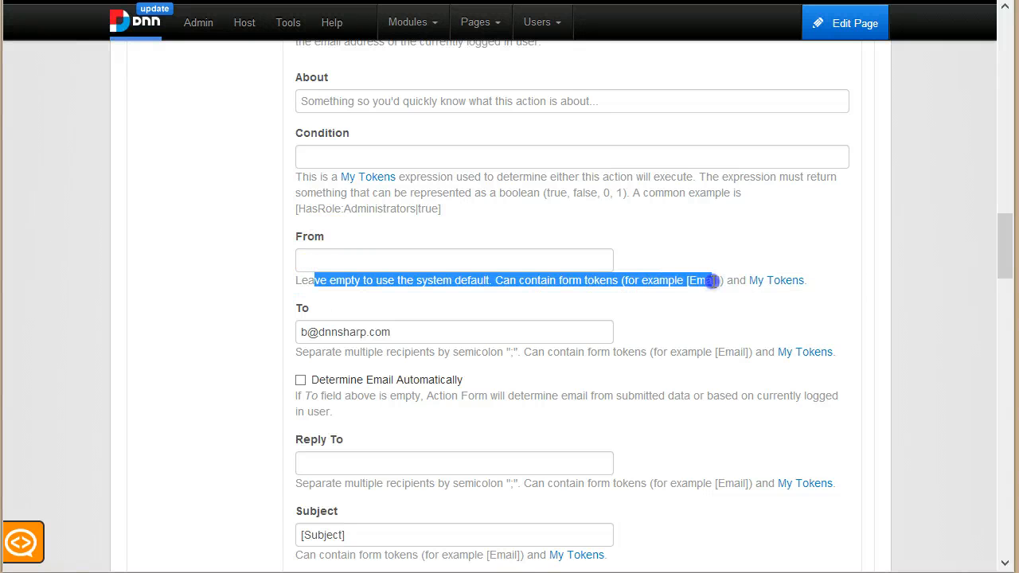
left_click(330, 287)
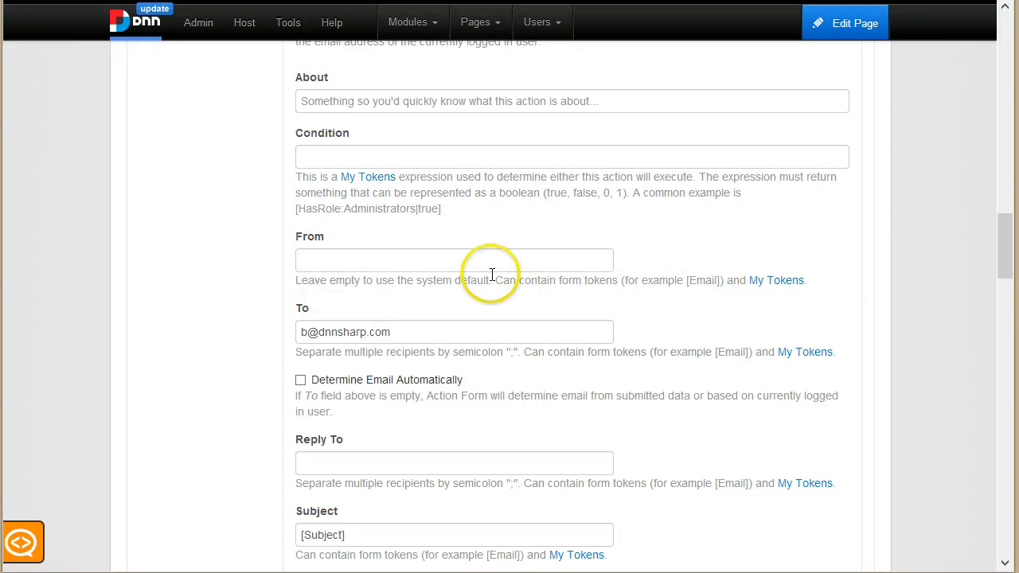
left_click_drag(488, 280, 294, 279)
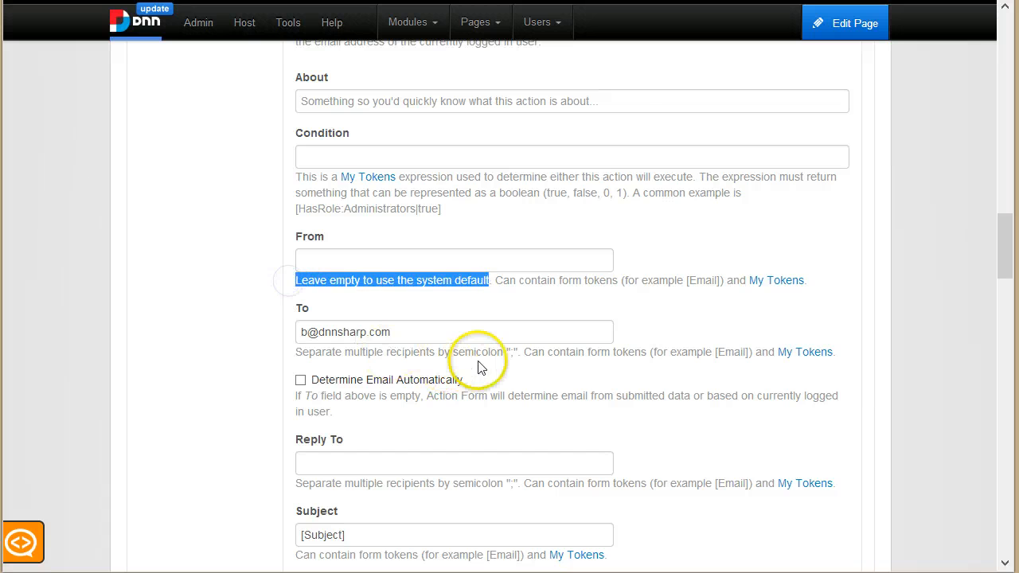
left_click(198, 31)
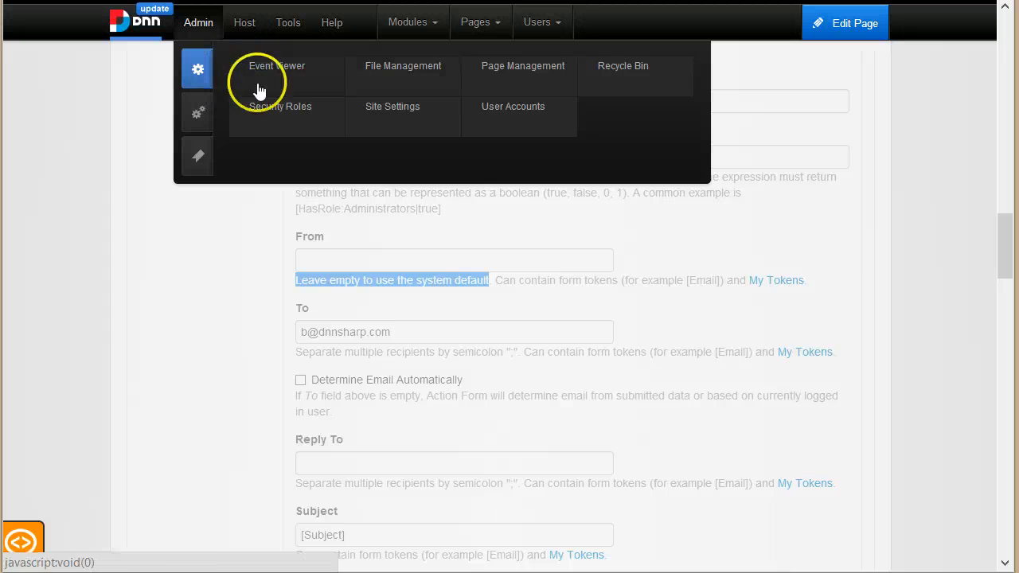
Step: Verify in Site Settings > Security Settings that Host User is the site Administrator
left_click(376, 113)
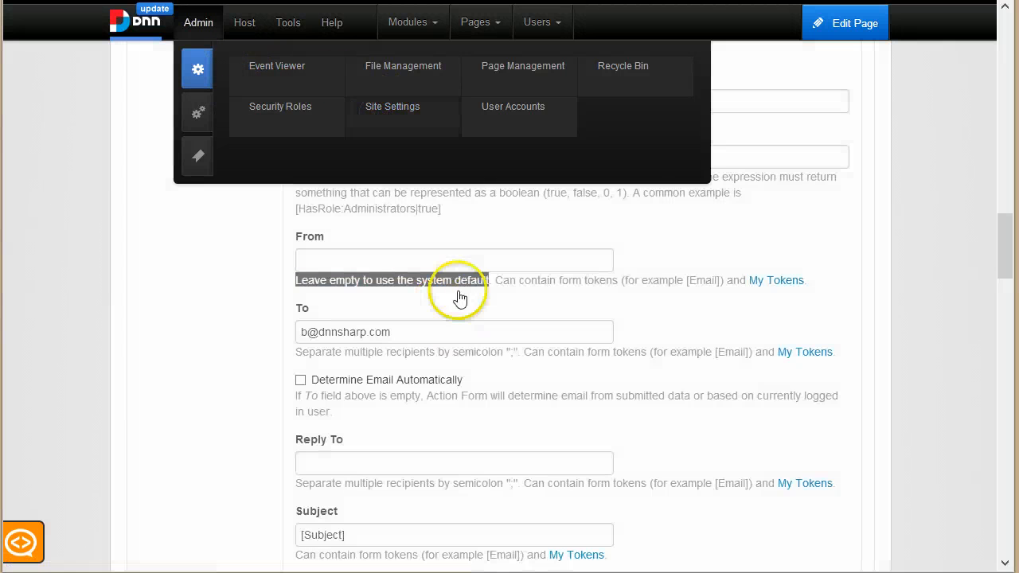
mouse_move(212, 40)
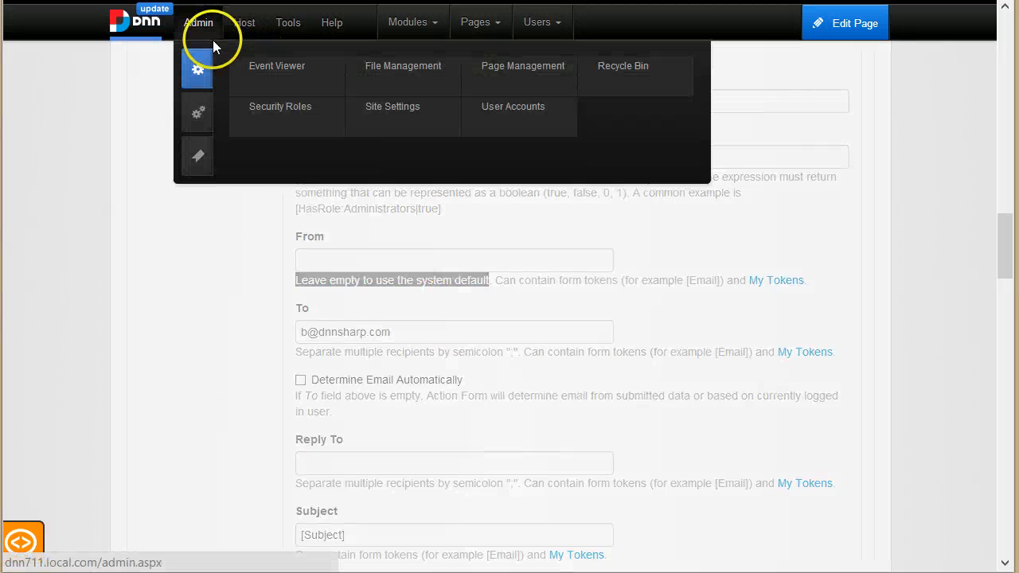
left_click(386, 113)
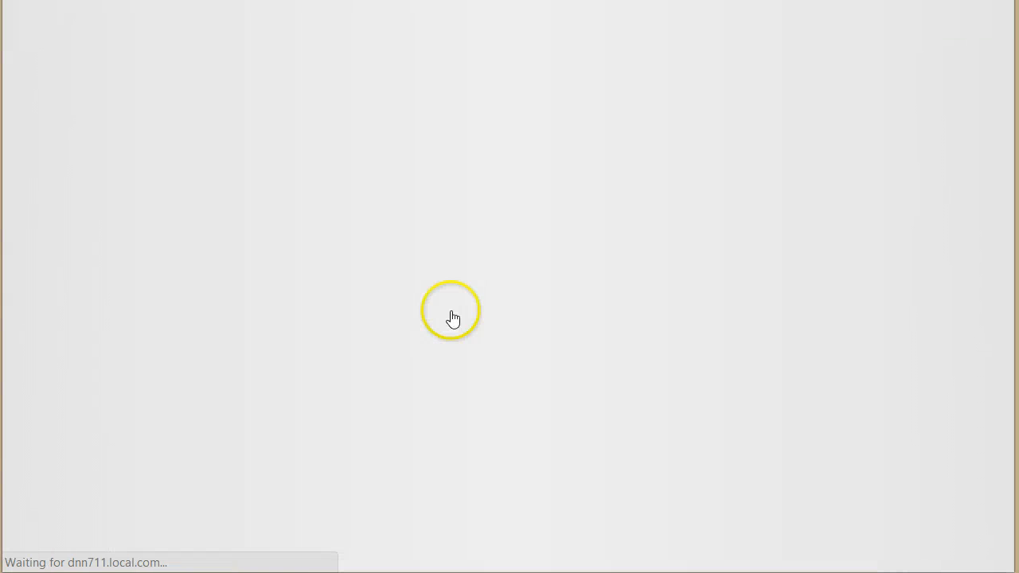
scroll(466, 320, "down", 10)
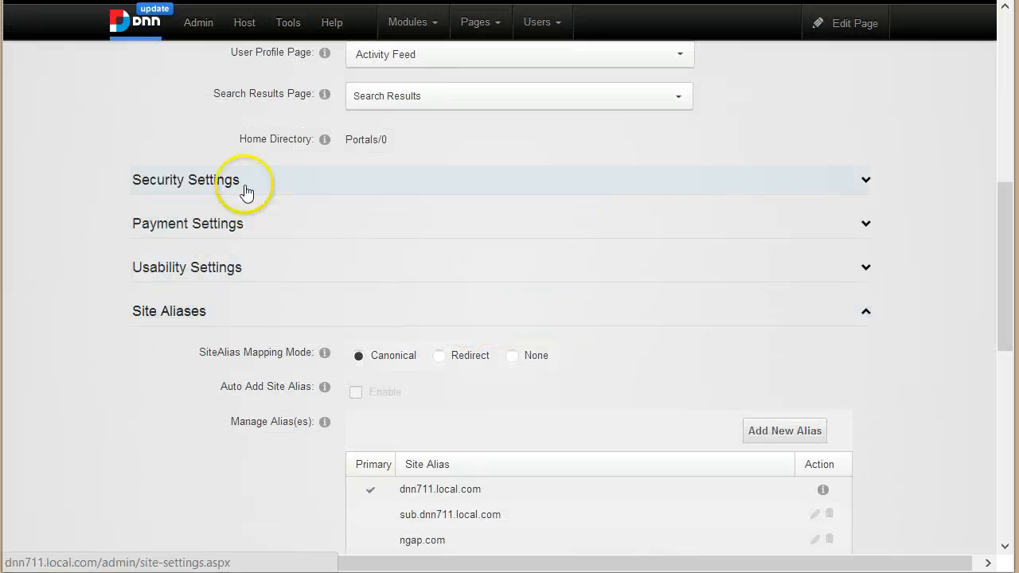
left_click(264, 184)
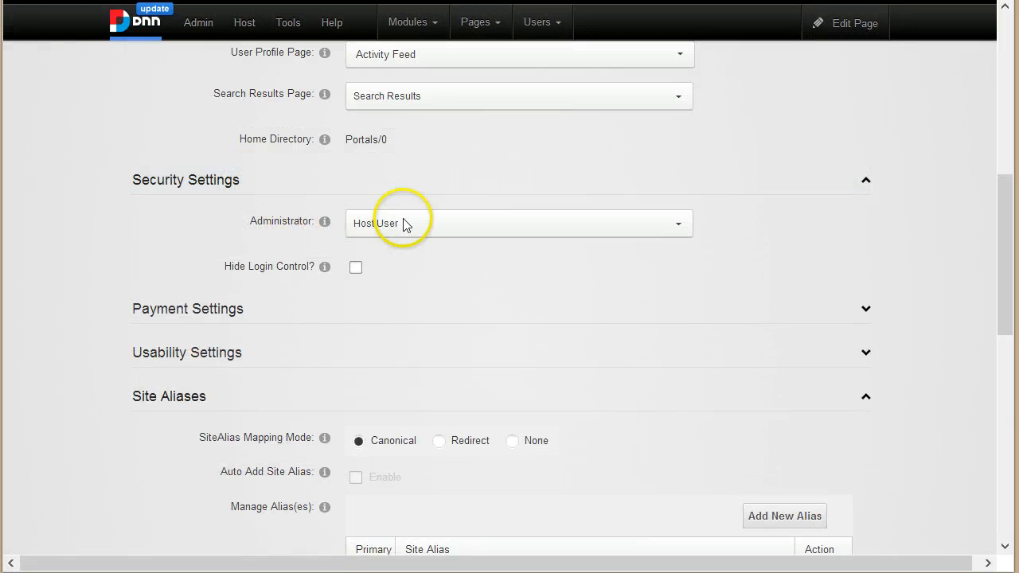
left_click(490, 229)
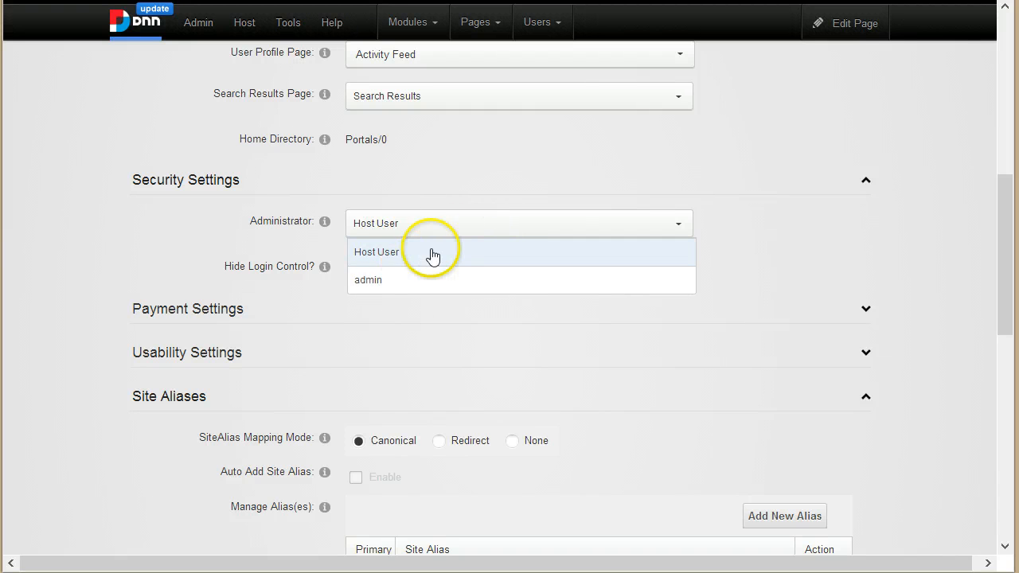
left_click(148, 246)
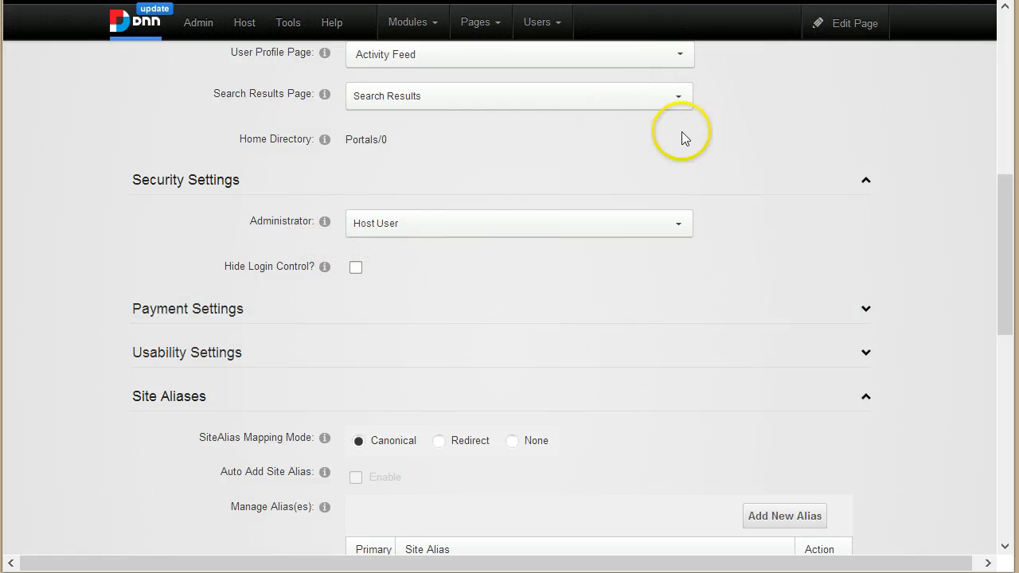
Step: Recheck the SMTP server email-smtp.us-east-1.amazonaws.com with Basic authentication and SSL in Host Settings
mouse_move(240, 25)
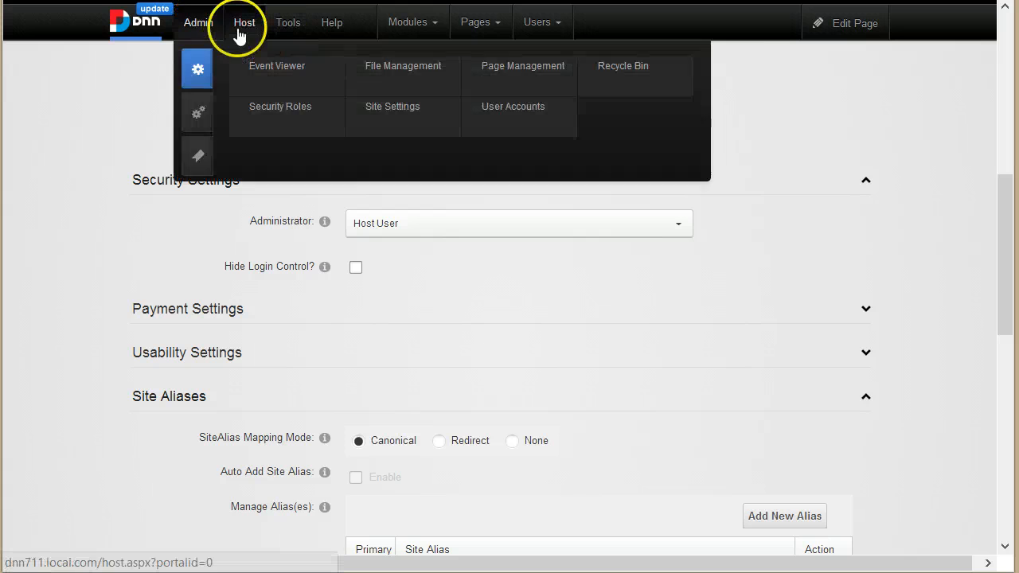
left_click(342, 111)
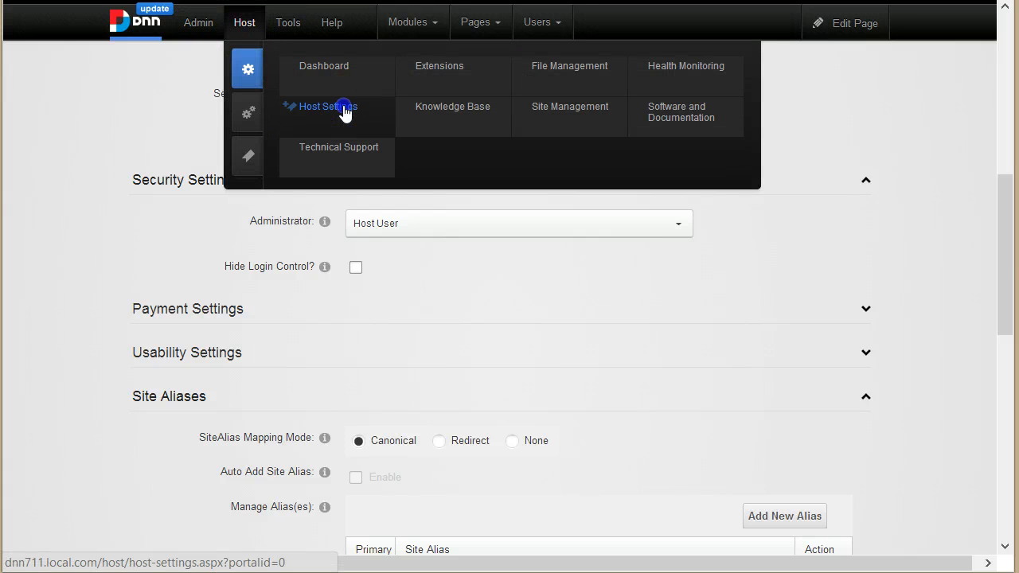
scroll(278, 362, "down", 3)
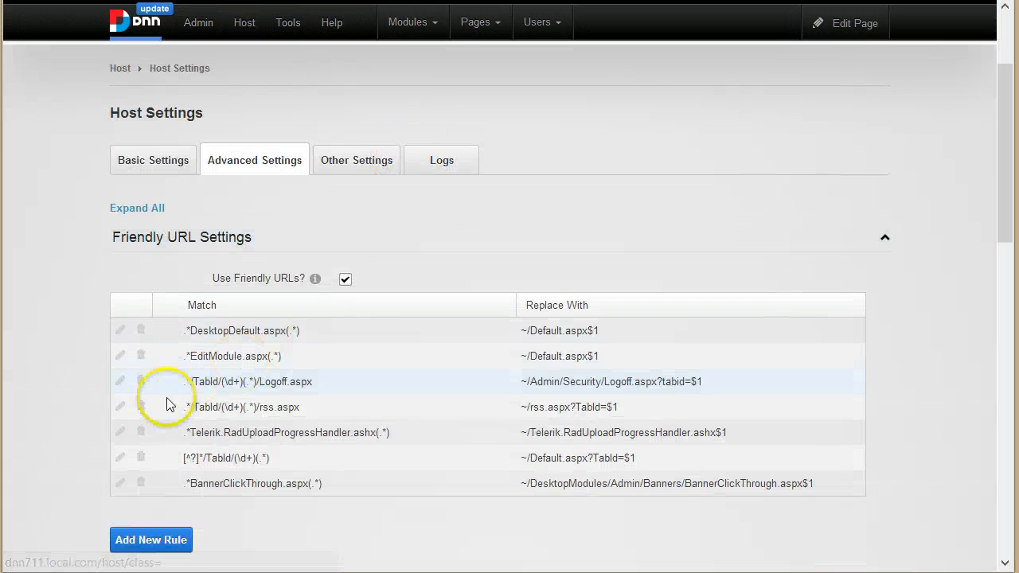
scroll(303, 397, "up", 3)
scroll(296, 365, "down", 8)
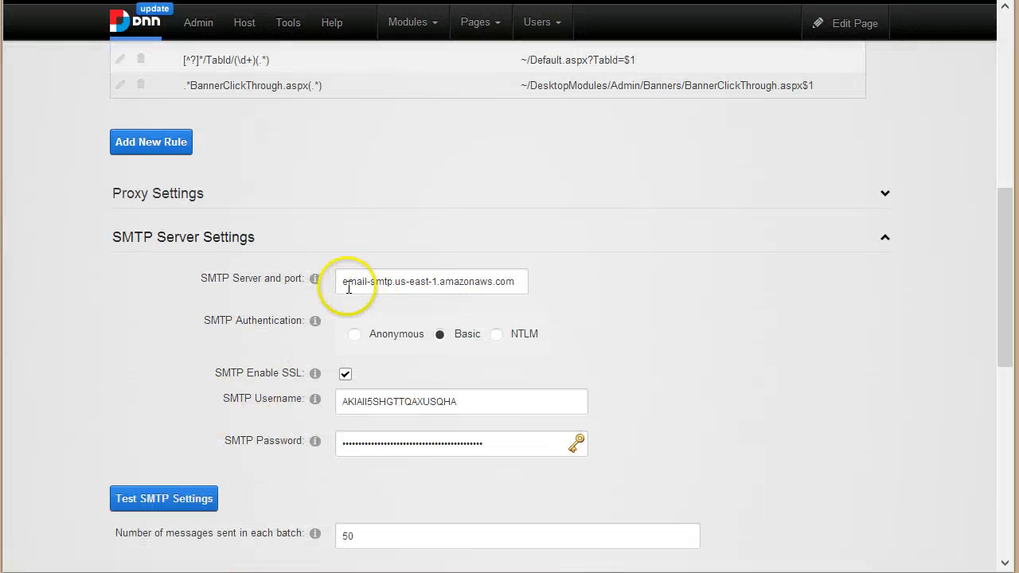
scroll(239, 358, "down", 1)
scroll(279, 406, "up", 2)
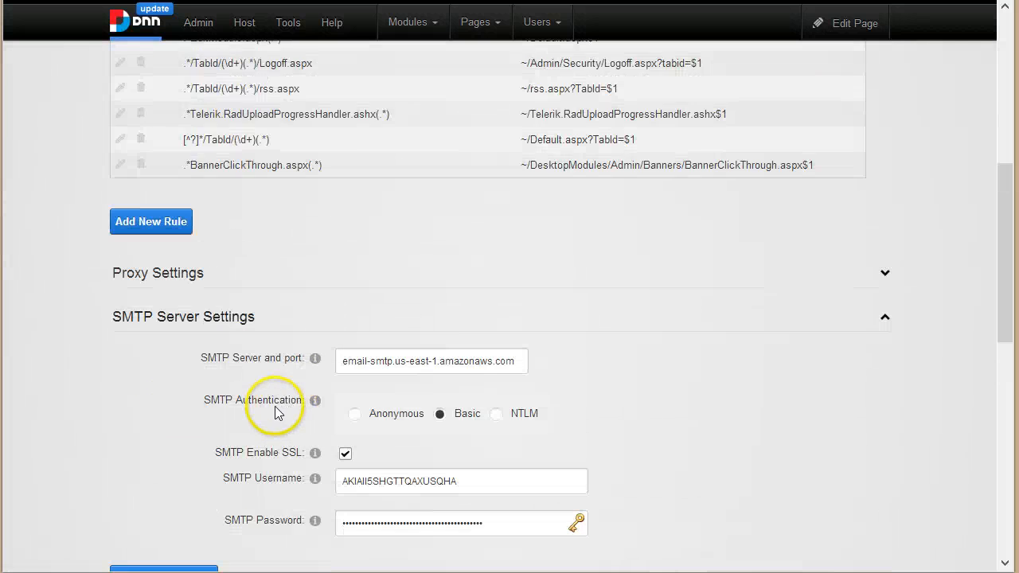
scroll(274, 406, "down", 6)
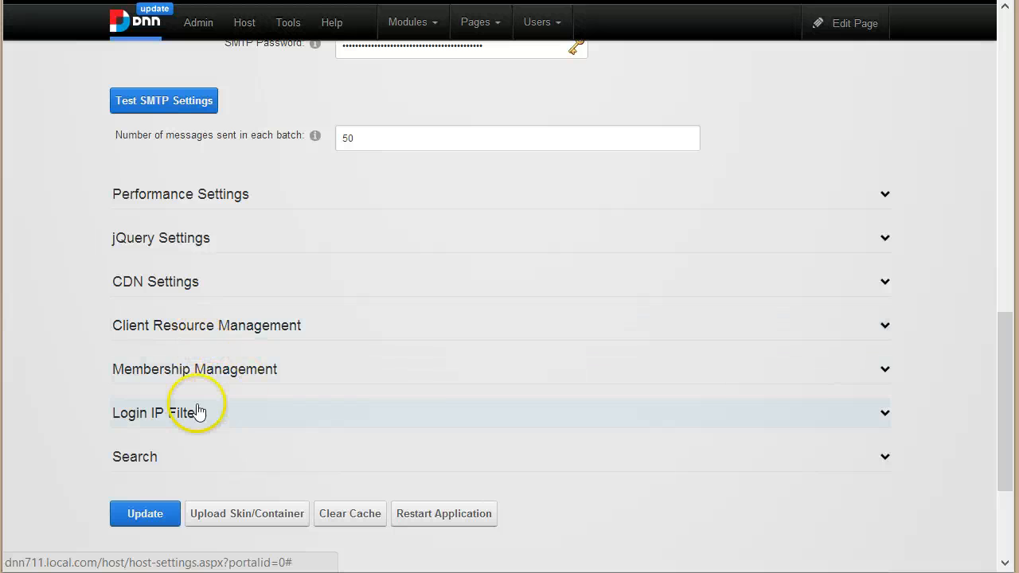
Step: Switch Host Settings to the Basic Settings tab and locate the Host Details section
scroll(209, 411, "up", 15)
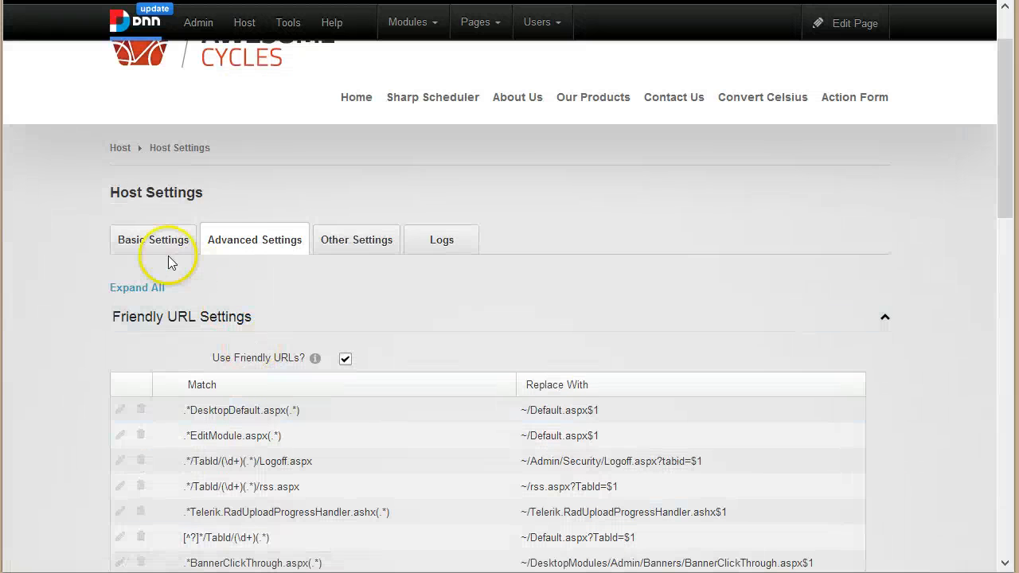
left_click(158, 239)
scroll(106, 269, "down", 5)
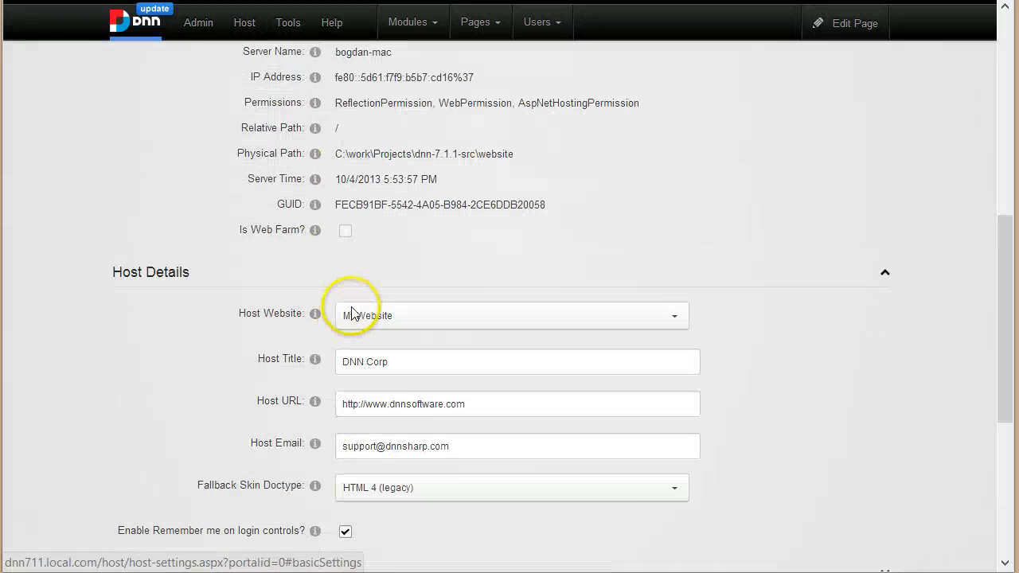
scroll(353, 313, "up", 4)
scroll(268, 318, "down", 5)
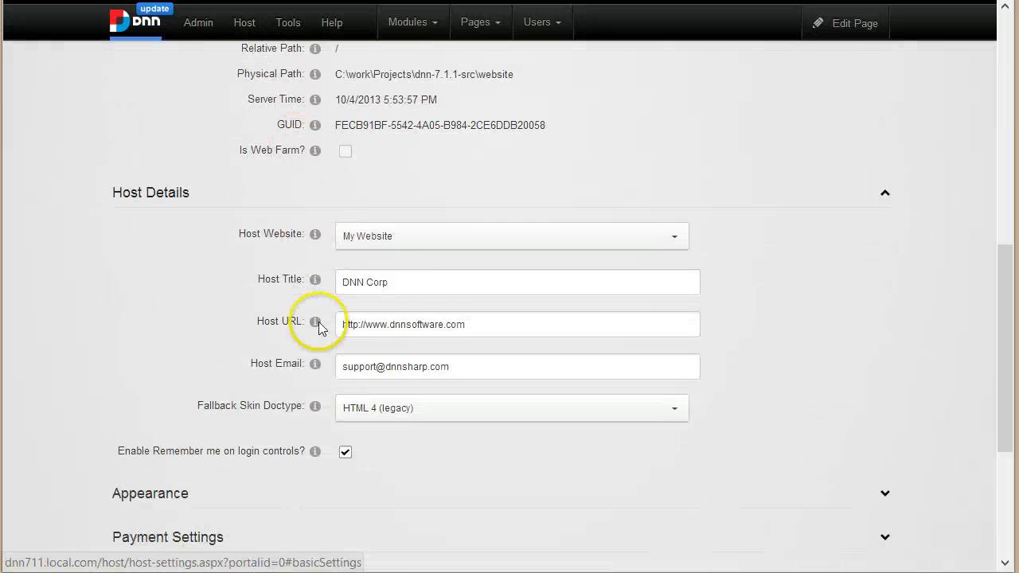
Step: Select the full Host Email address in Host Details, then deselect the field
left_click(434, 364)
key("ctrl+a")
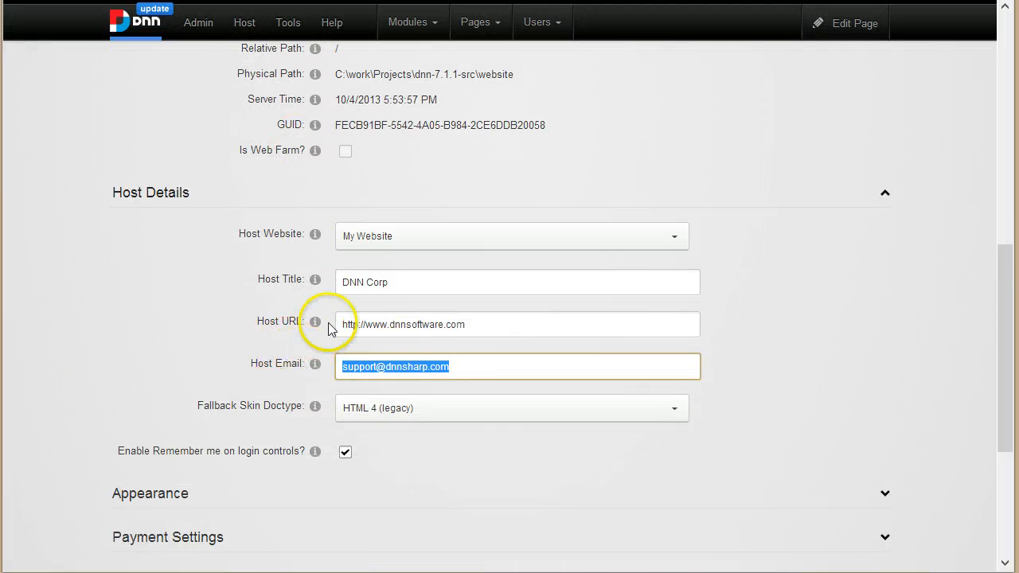
scroll(329, 334, "up", 1)
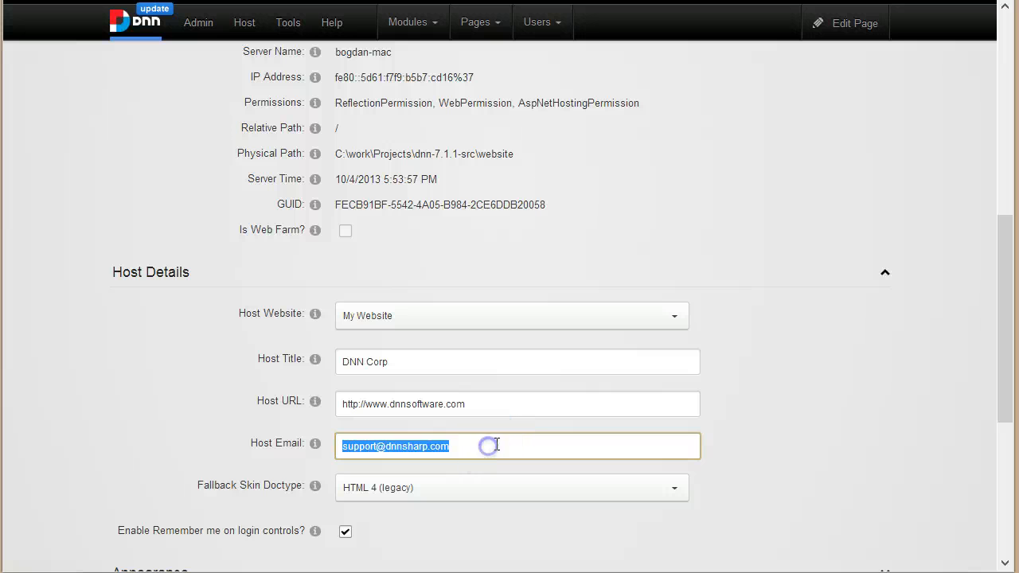
left_click_drag(496, 444, 252, 437)
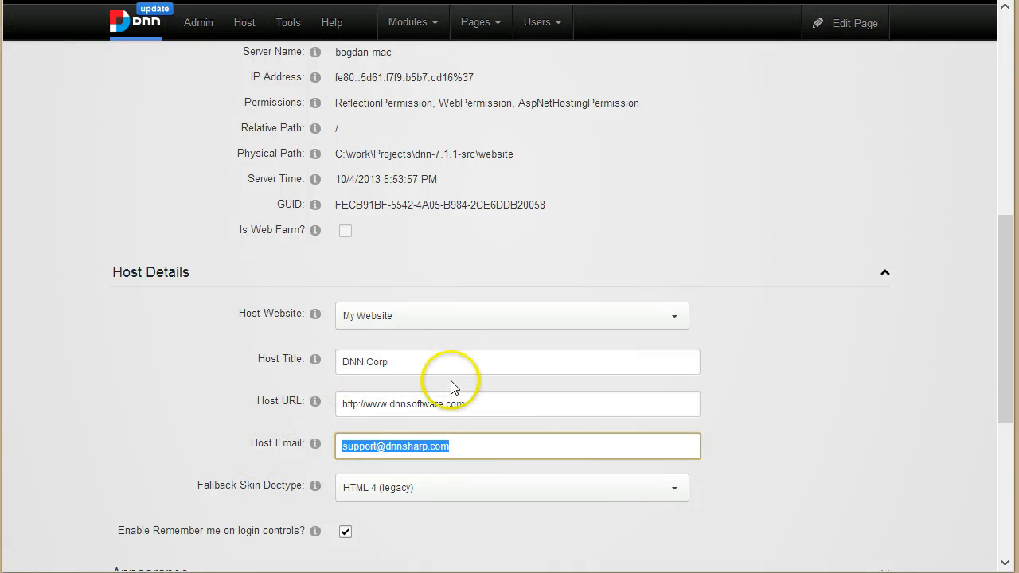
scroll(457, 367, "up", 1)
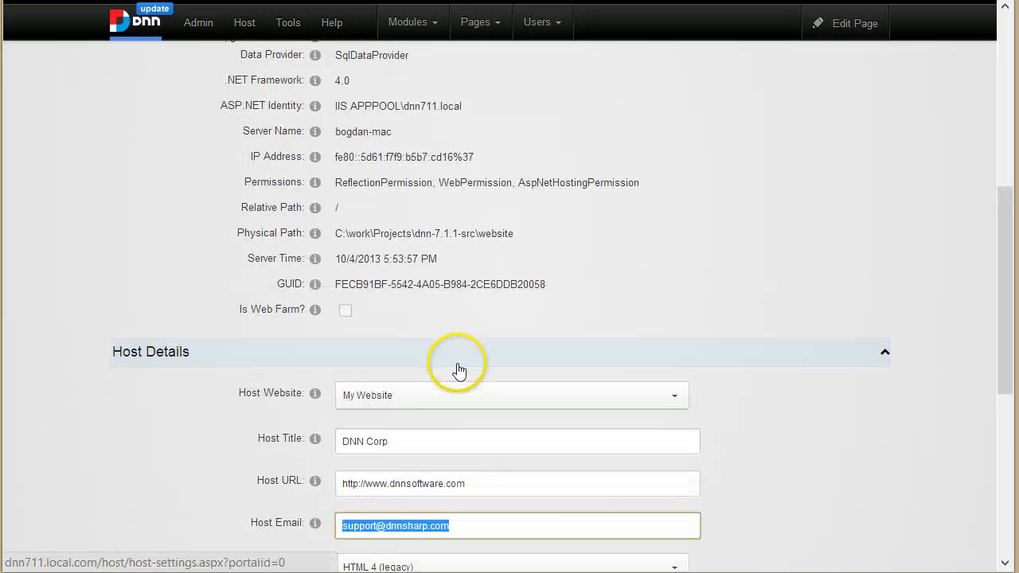
left_click(862, 443)
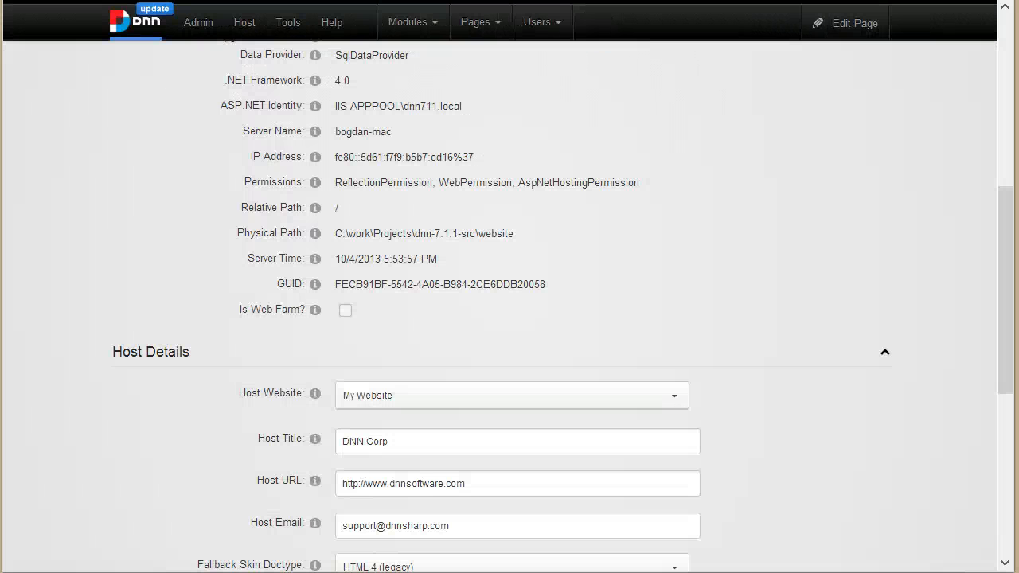
scroll(591, 138, "up", 6)
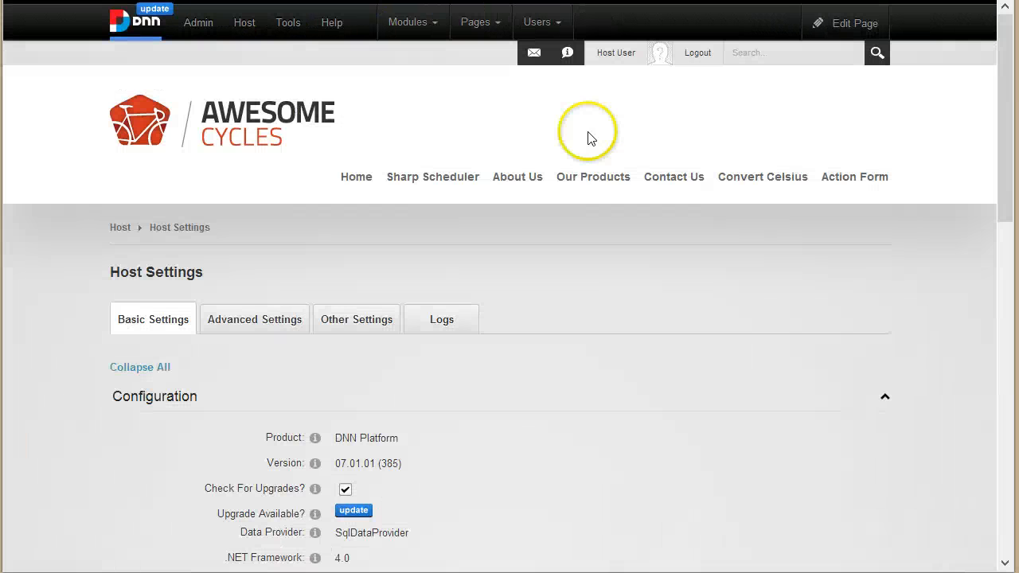
Step: On the Action Form page, enter edit mode and open the form's Manage Form settings
left_click(852, 190)
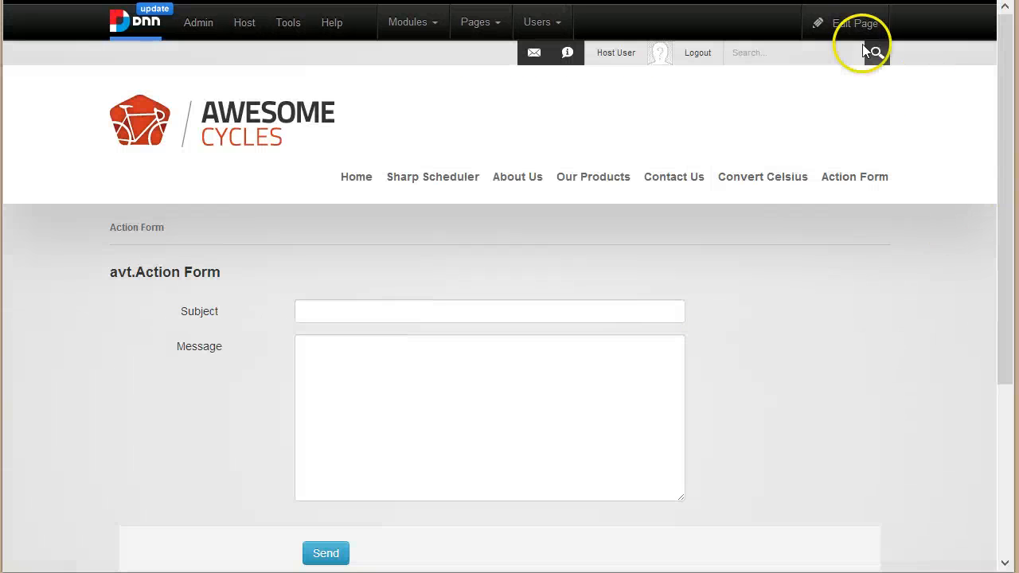
mouse_move(835, 36)
left_click(809, 65)
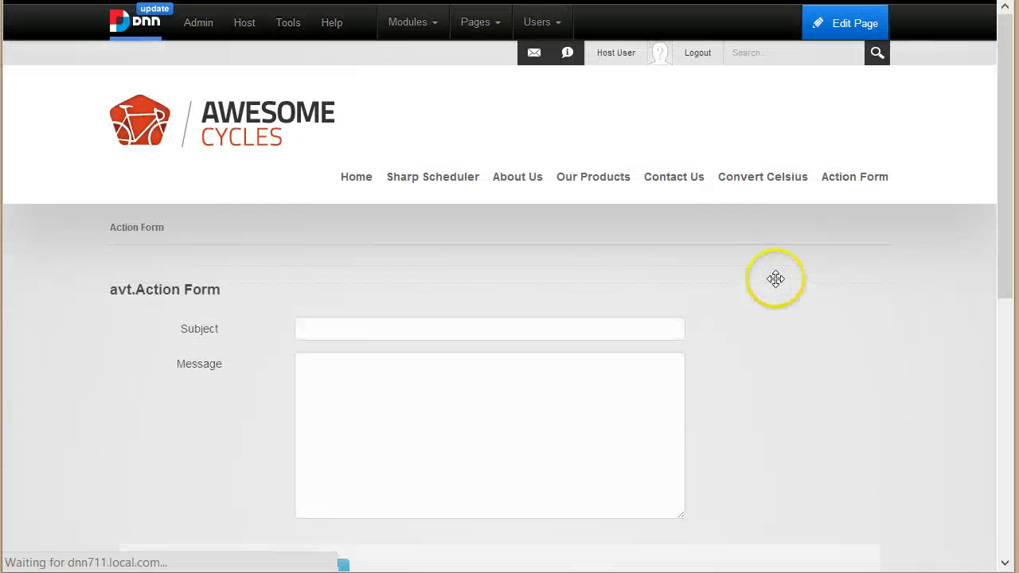
mouse_move(846, 278)
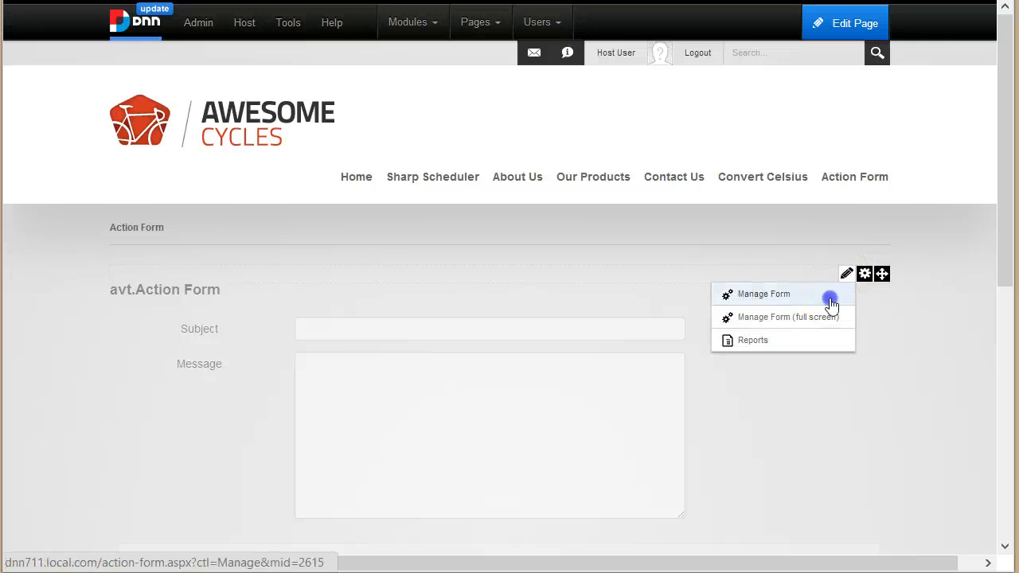
left_click(830, 305)
Step: Enter a support sender address in the From field of the Send button's Send Email action
scroll(414, 358, "down", 10)
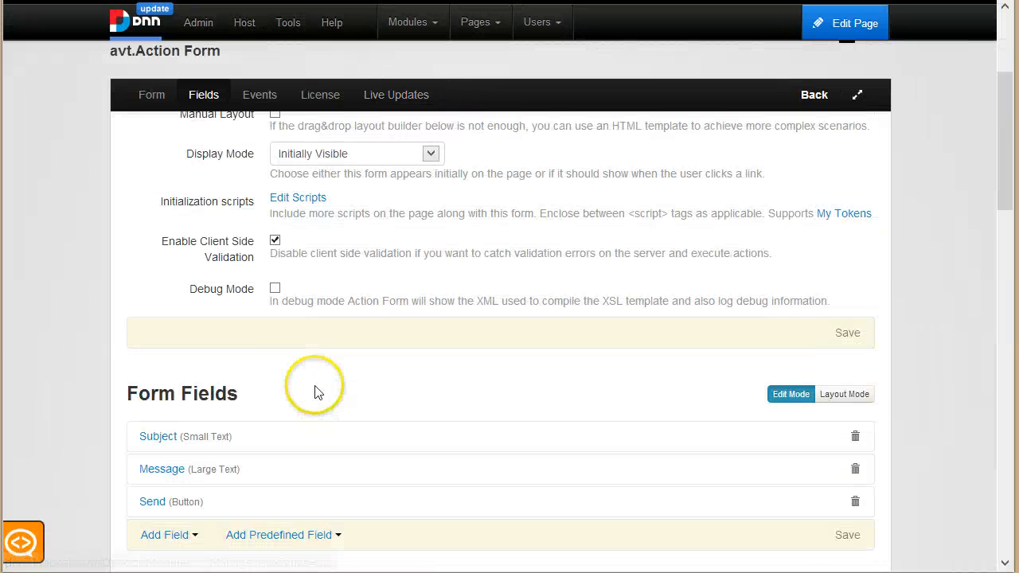
scroll(334, 374, "up", 1)
scroll(342, 398, "down", 3)
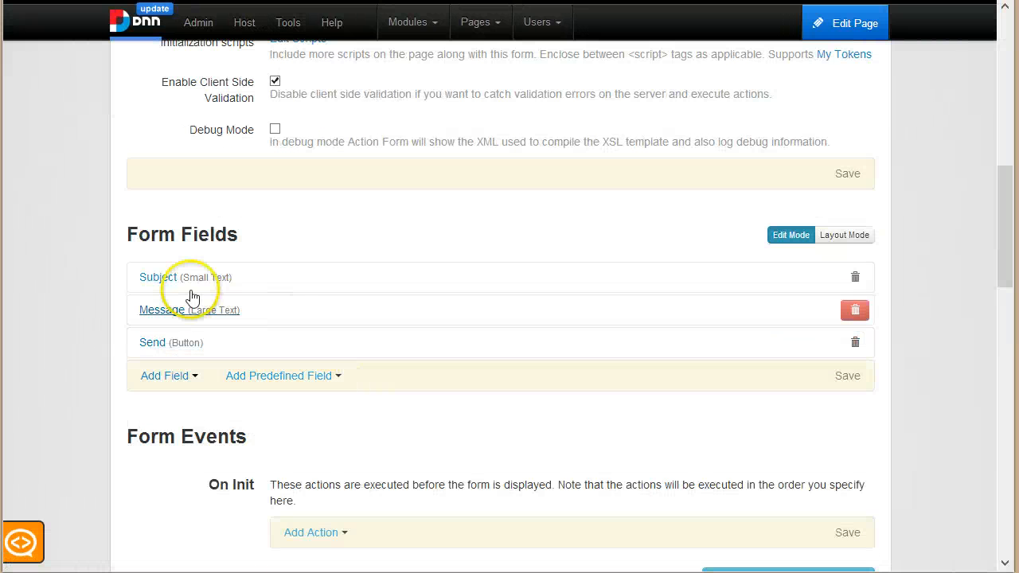
left_click(182, 340)
scroll(345, 404, "down", 4)
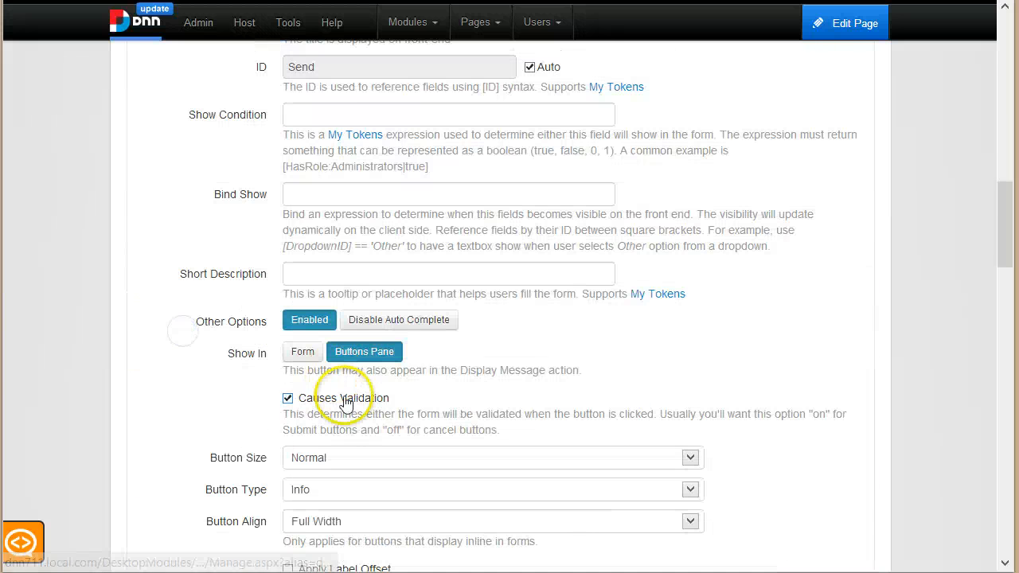
scroll(348, 429, "down", 7)
scroll(382, 319, "up", 2)
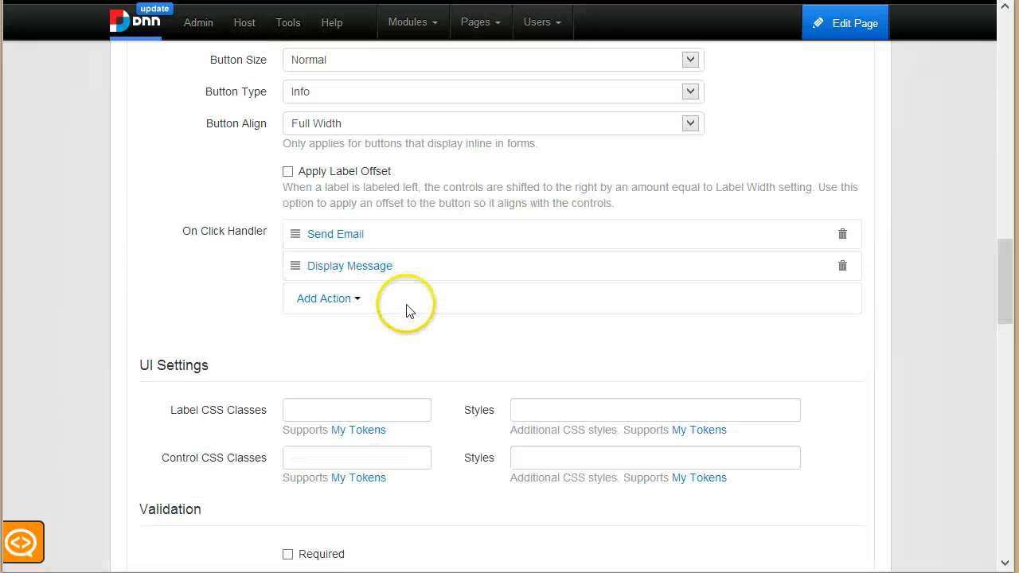
left_click(363, 235)
scroll(382, 335, "down", 3)
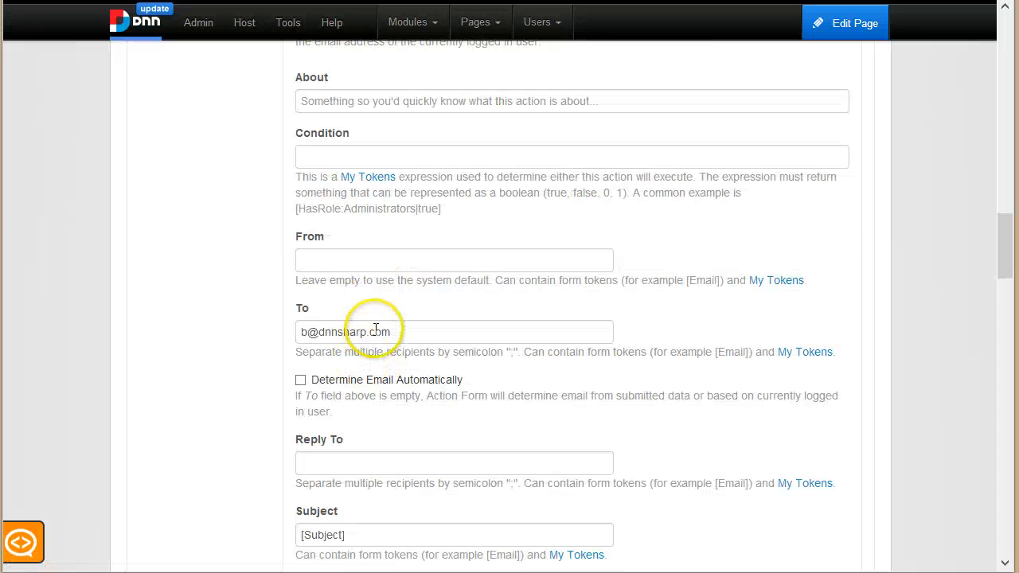
left_click(423, 252)
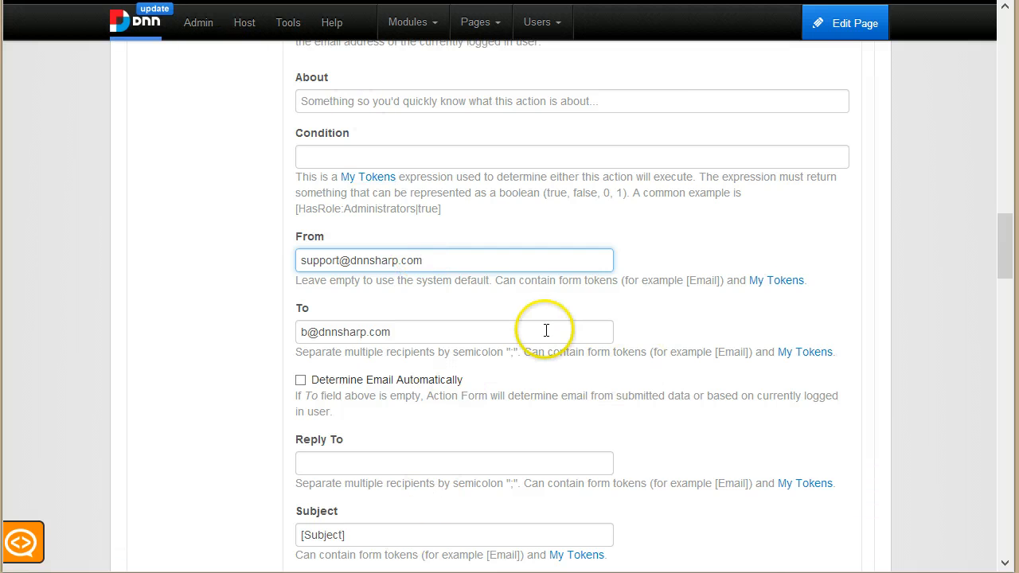
Step: Save the updated Send button settings and return to the live contact form
scroll(529, 335, "down", 4)
scroll(537, 343, "down", 10)
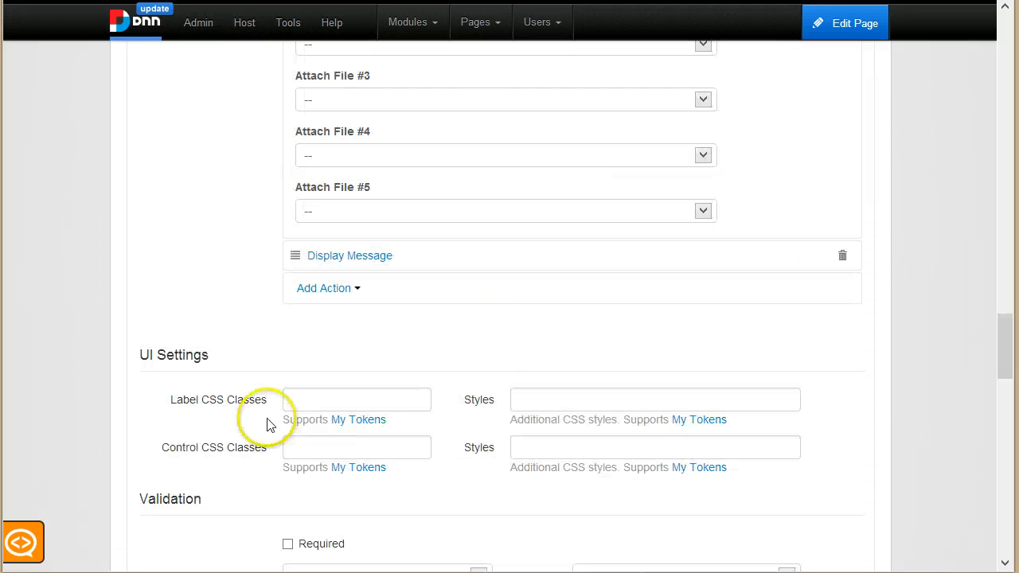
scroll(780, 347, "down", 1)
left_click(838, 337)
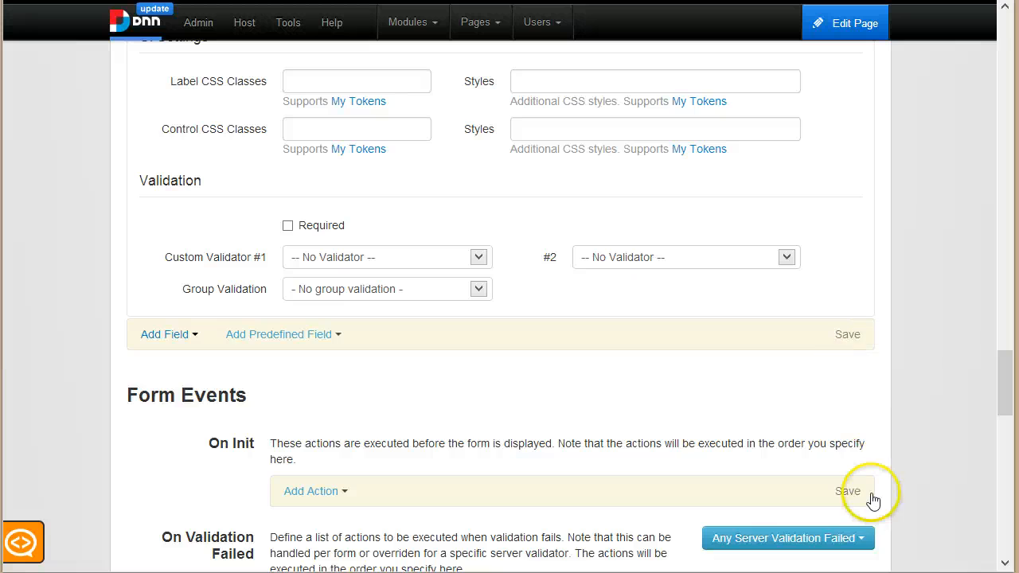
scroll(845, 435, "up", 14)
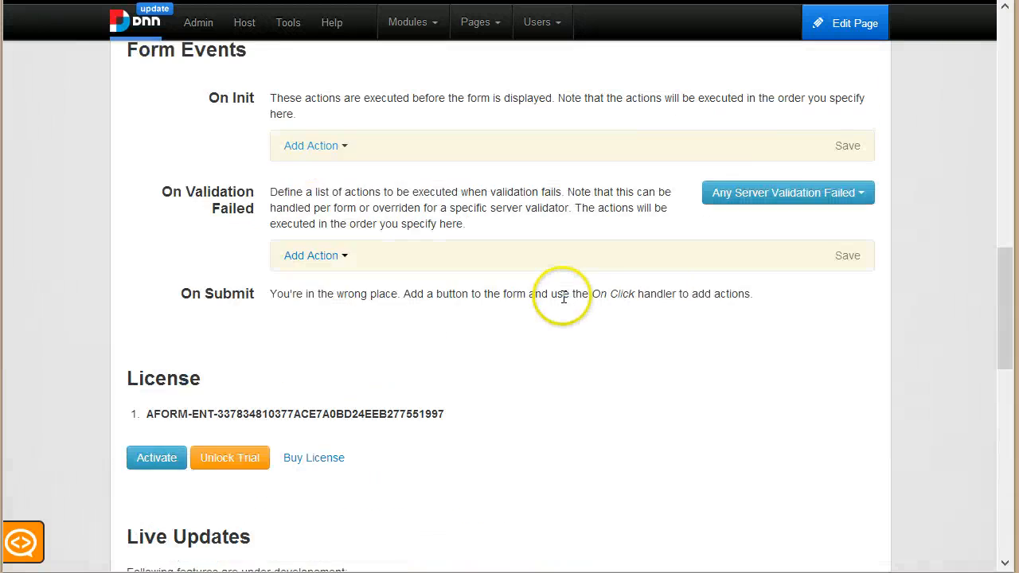
scroll(737, 244, "up", 8)
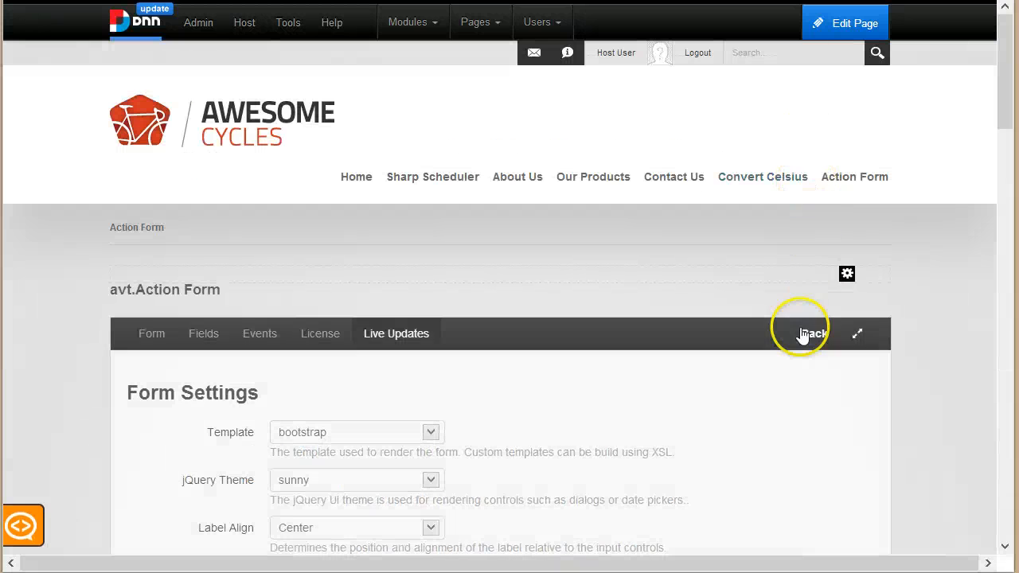
left_click(803, 335)
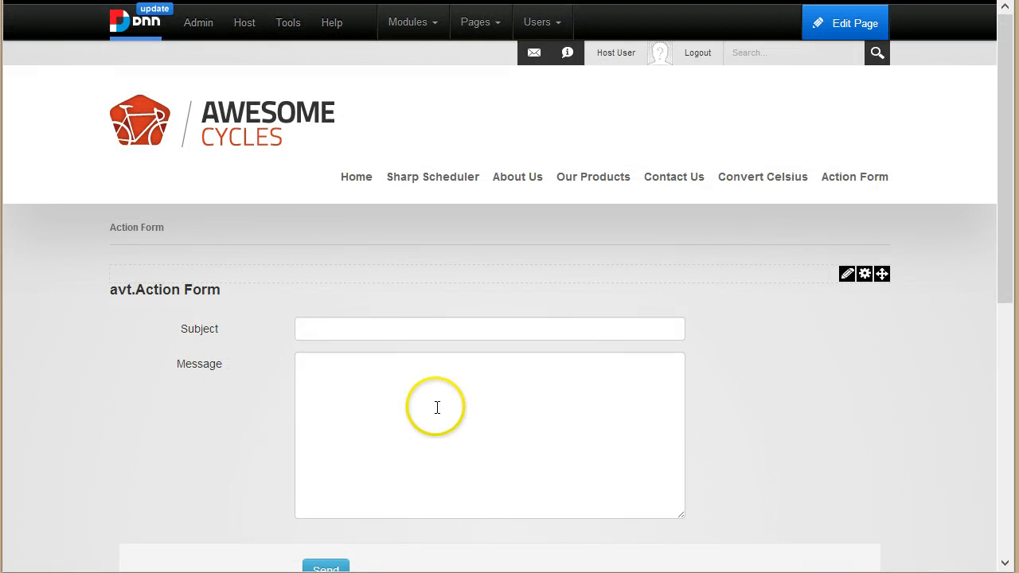
Step: Send a test message with subject 'Hello' and body 'I haven't heard back from you!'
left_click(374, 339)
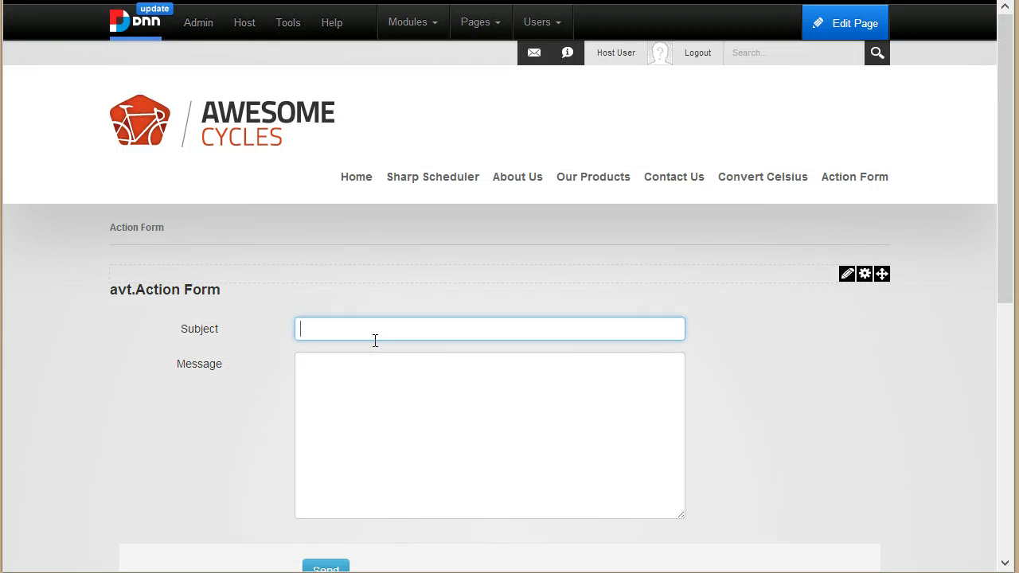
type("Hello")
key("Tab")
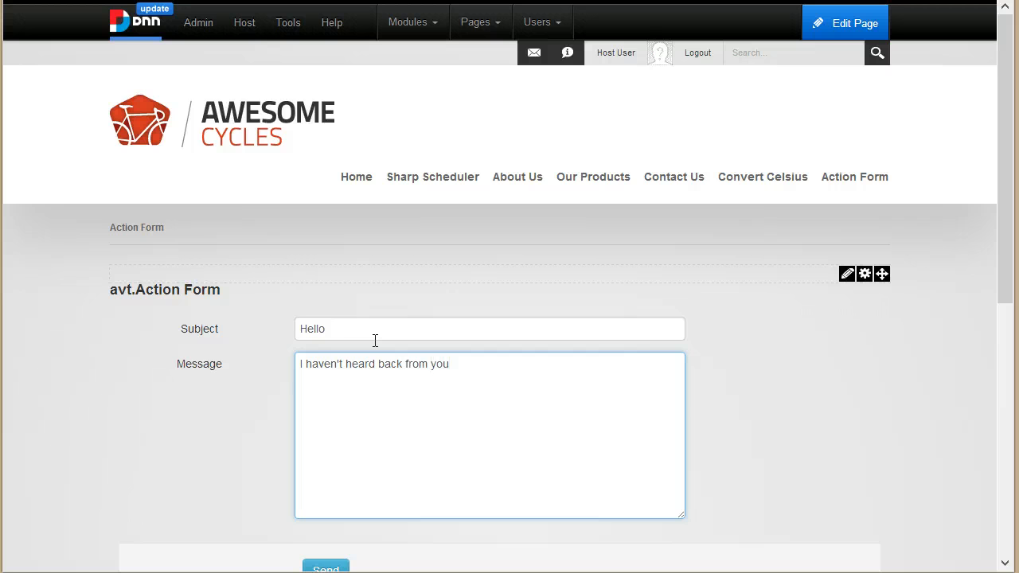
left_click(528, 382)
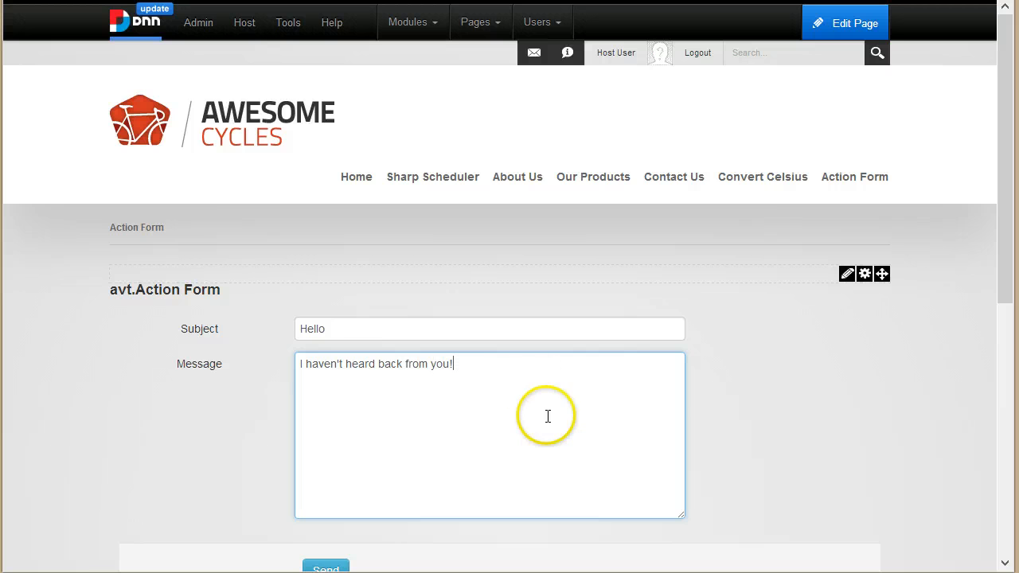
scroll(537, 434, "down", 1)
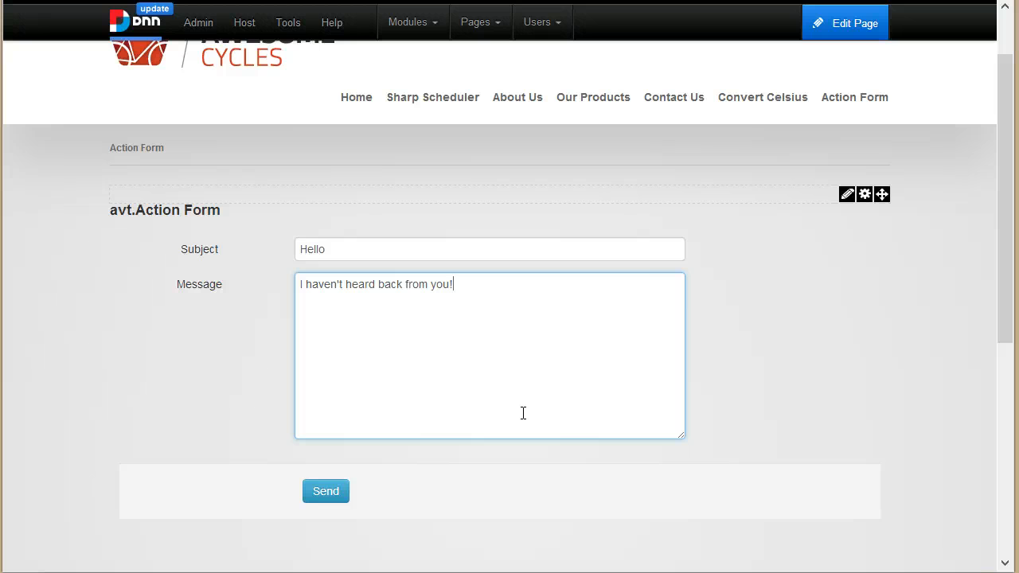
left_click(347, 492)
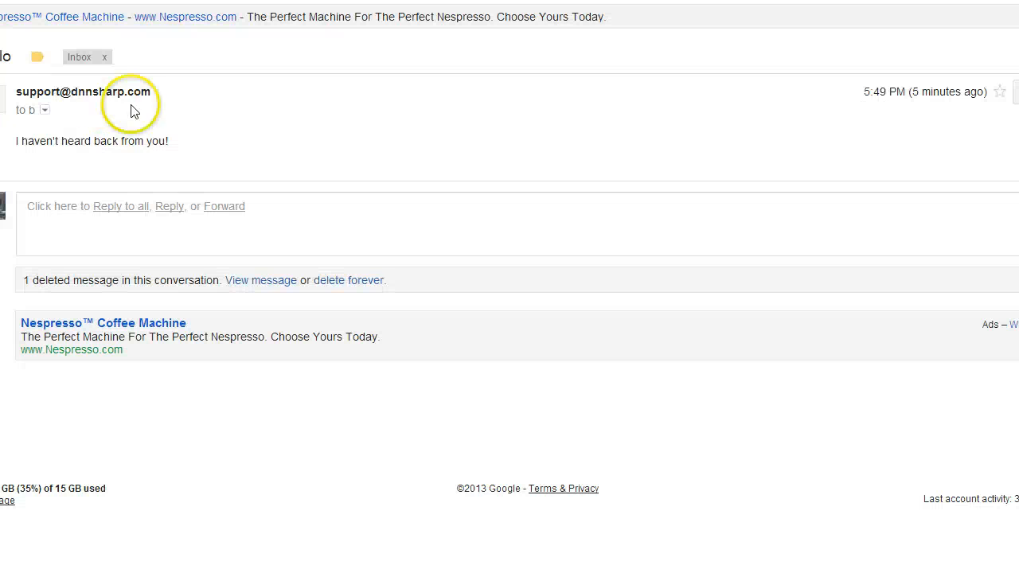
Step: Highlight the received email's body text in Gmail, then return to the Action Form page
left_click_drag(287, 152, 92, 141)
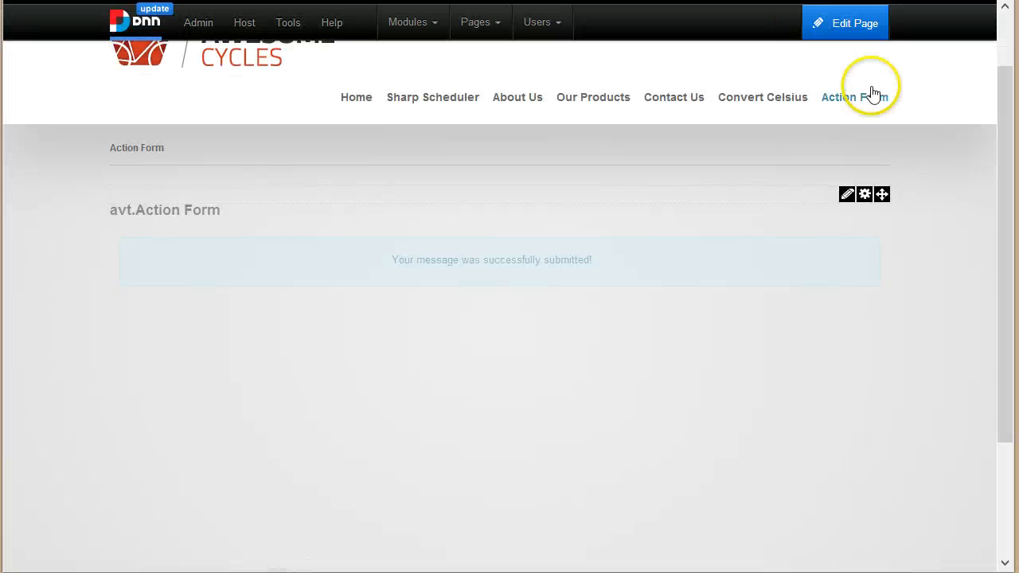
left_click(871, 93)
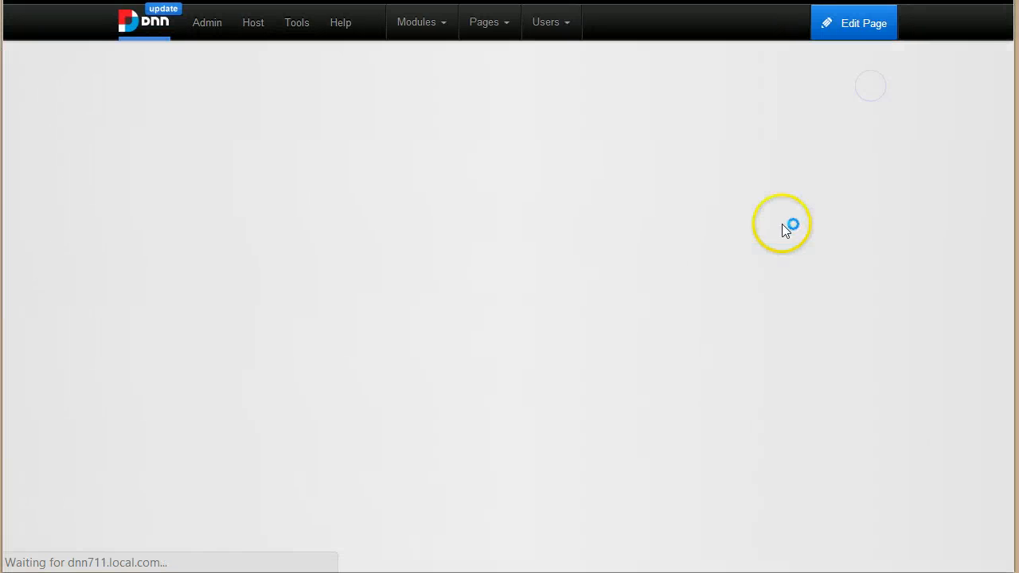
Step: Open the Action Form's Manage Form settings and review its Subject, Message and Send fields
scroll(406, 266, "down", 3)
scroll(820, 234, "up", 2)
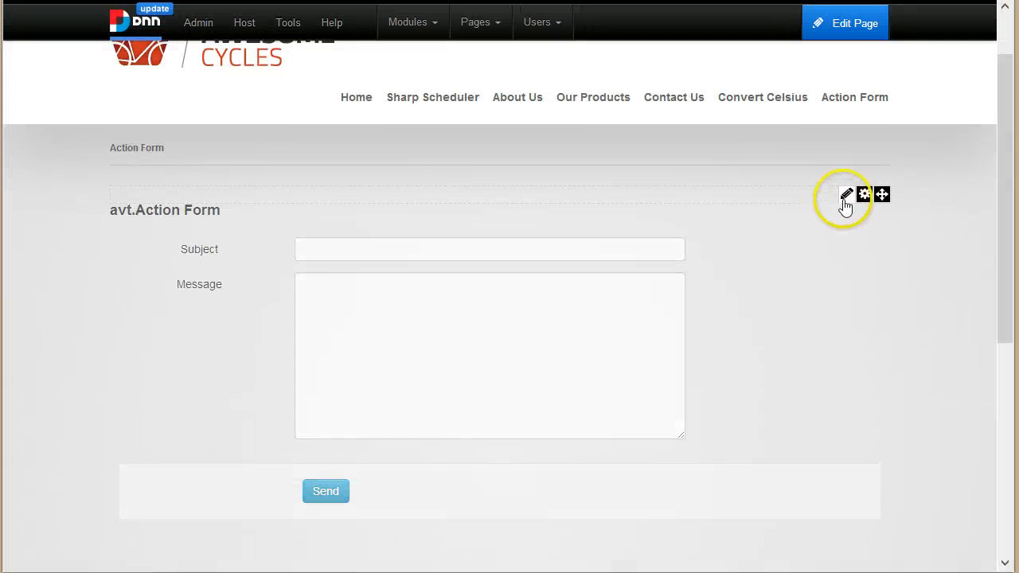
mouse_move(846, 198)
left_click(835, 215)
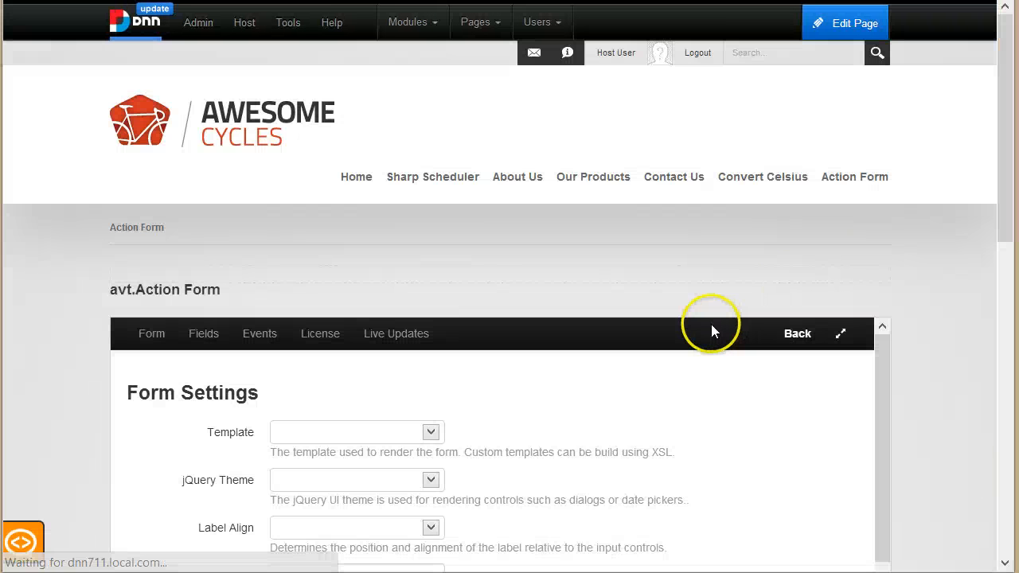
scroll(898, 347, "down", 6)
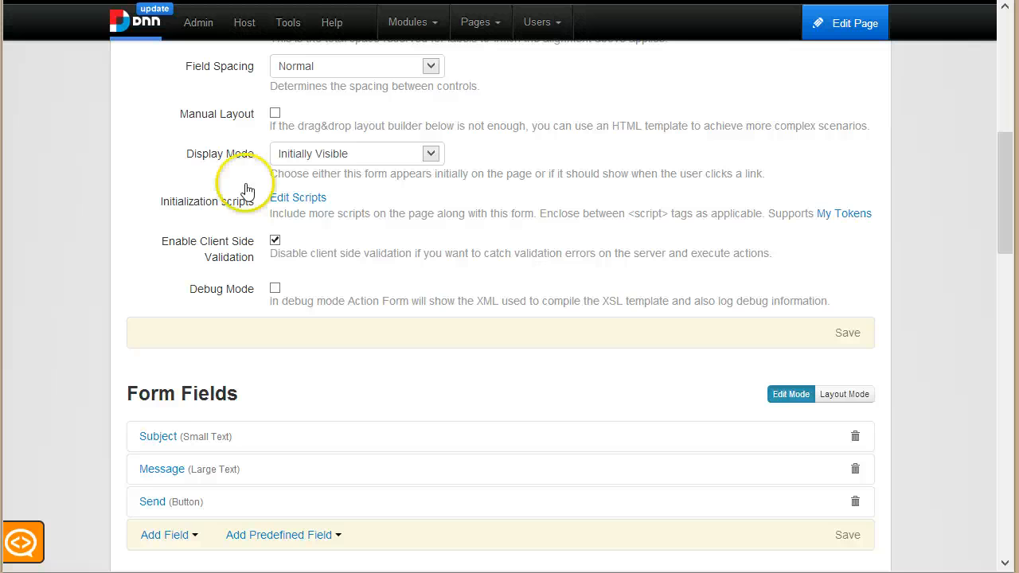
left_click(283, 196)
scroll(371, 509, "down", 1)
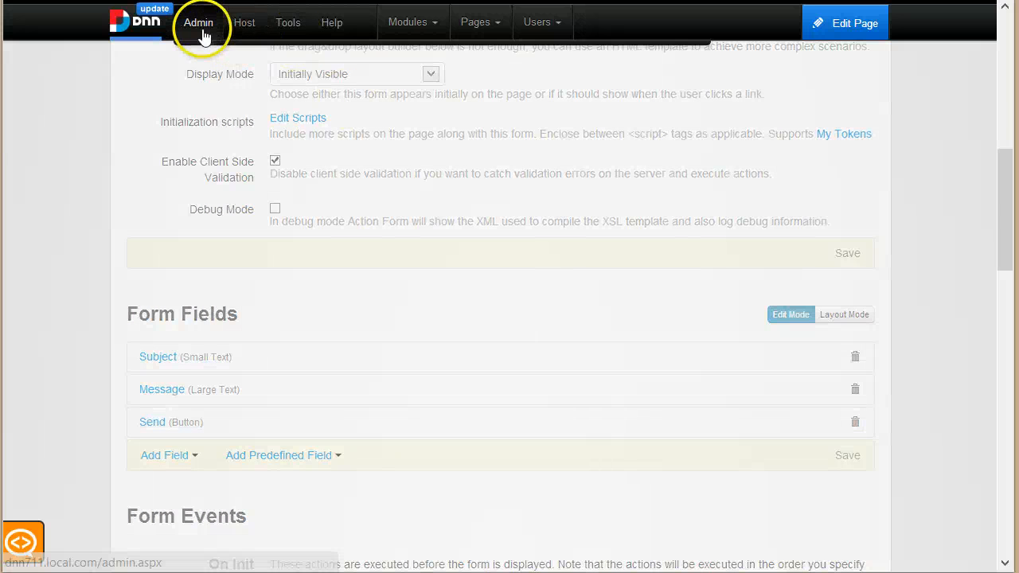
Step: In Event Viewer, expand the newest General Exception showing 'Email address is not verified.'
mouse_move(200, 25)
left_click(273, 69)
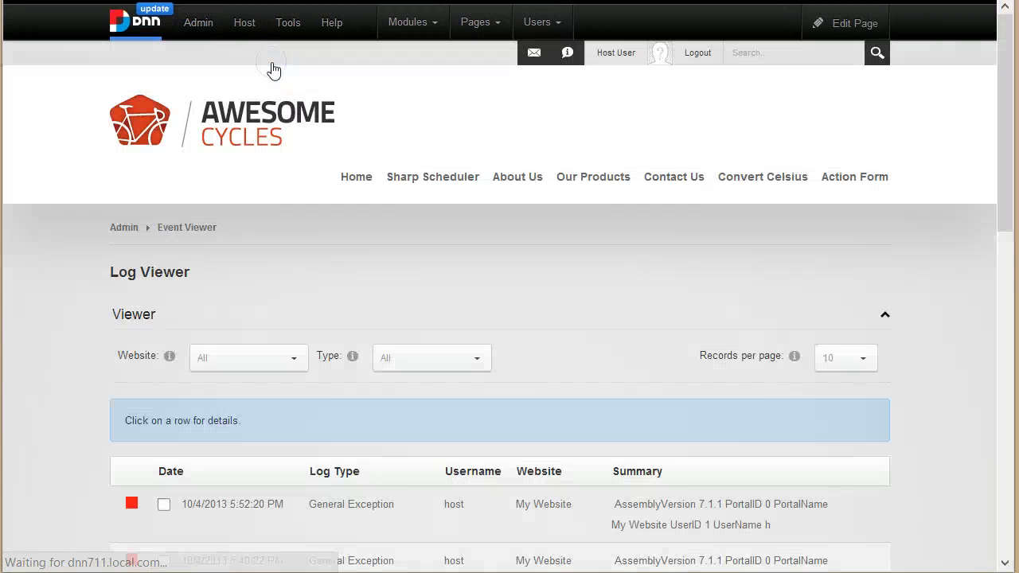
scroll(464, 346, "down", 2)
left_click(429, 355)
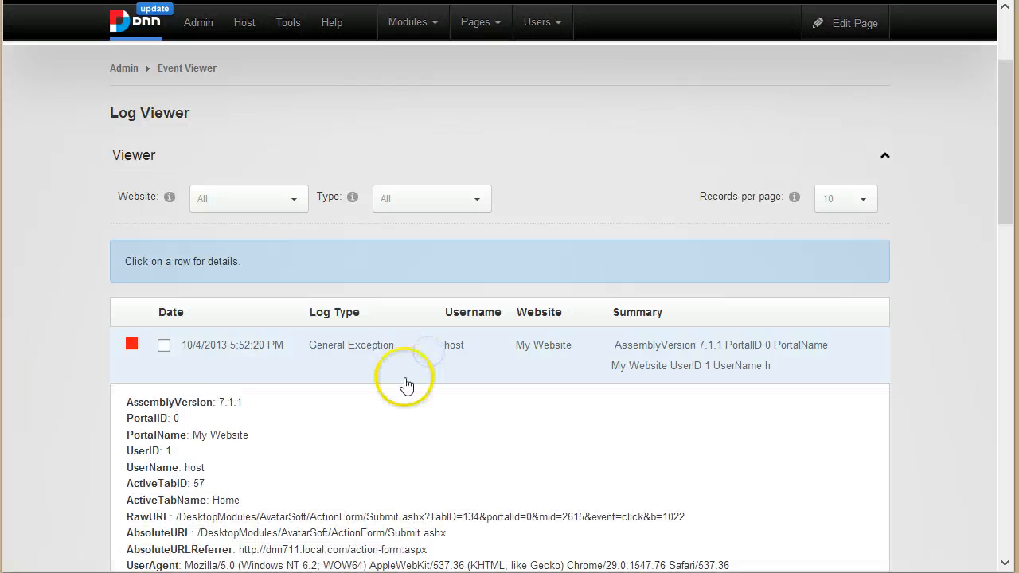
scroll(371, 334, "down", 2)
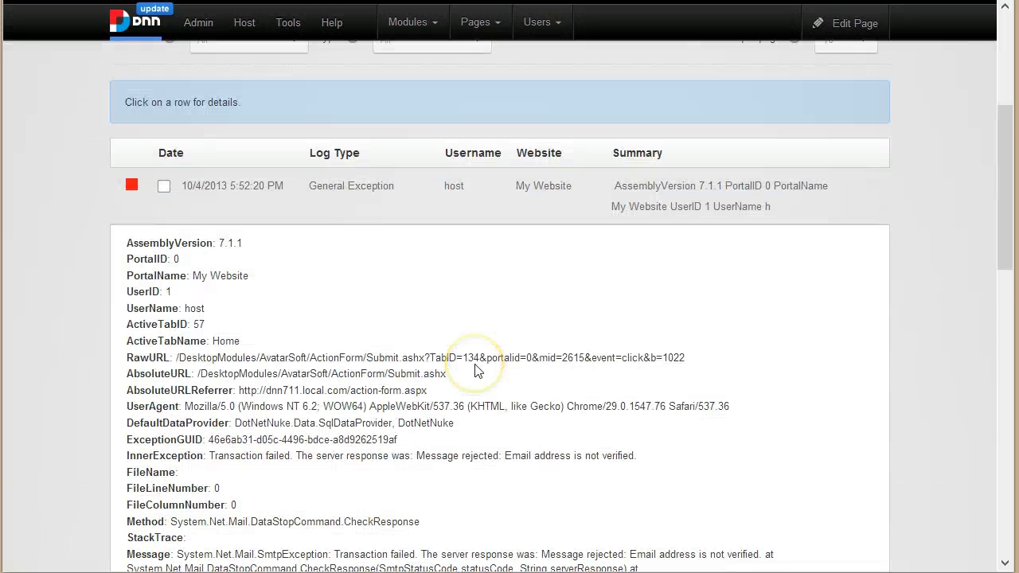
scroll(477, 382, "down", 2)
scroll(495, 437, "up", 1)
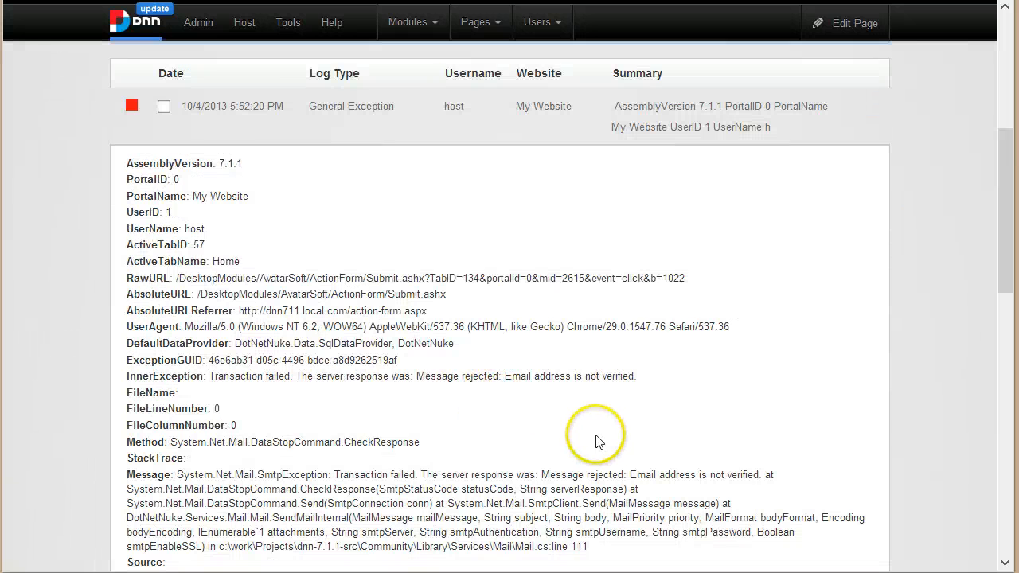